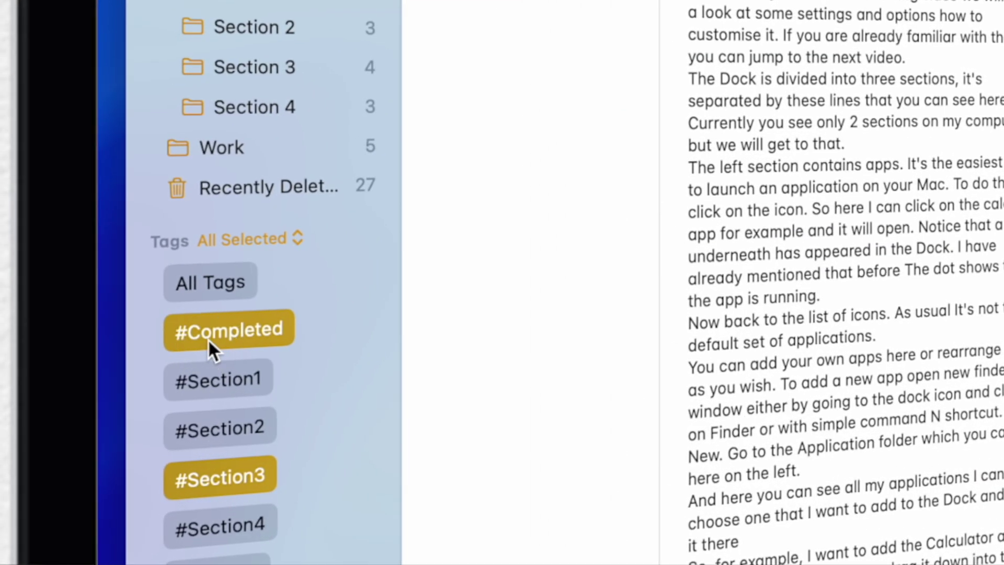
- Bring the Apple Notes window to the front over the desktop
{"action": "left_click", "coordinate": [208, 339]}
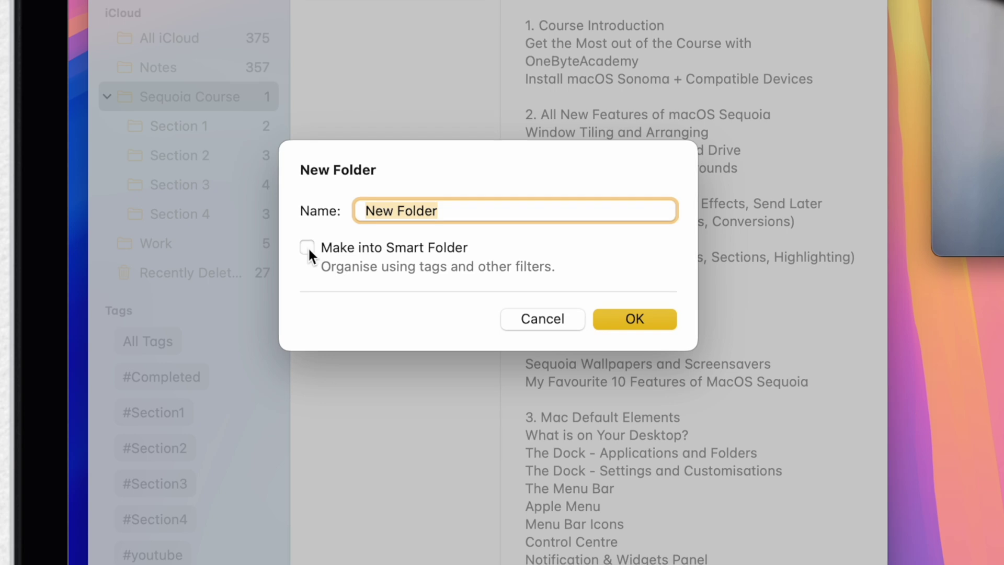
{"action": "left_click", "coordinate": [308, 247]}
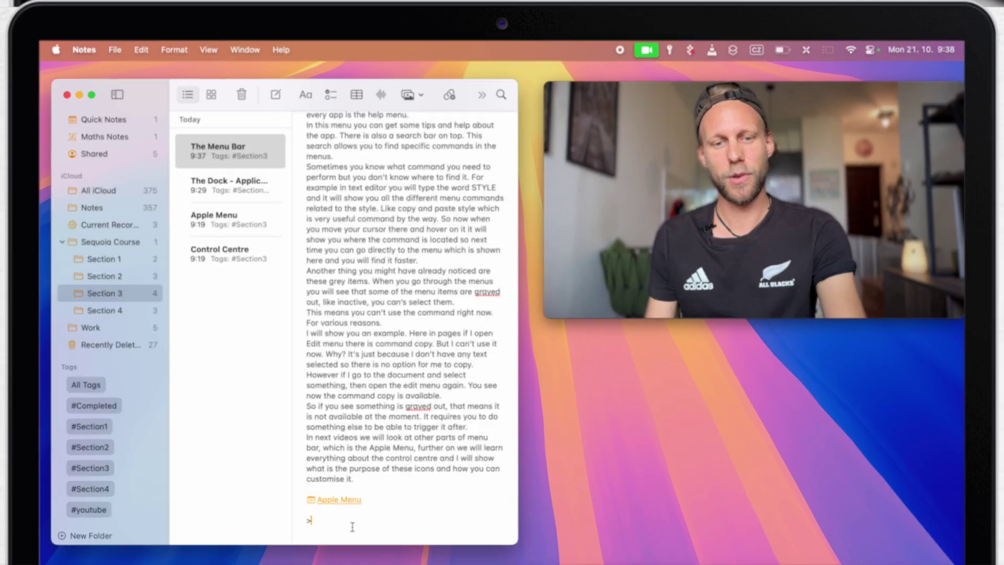
{"action": "type", "text": "Apple"}
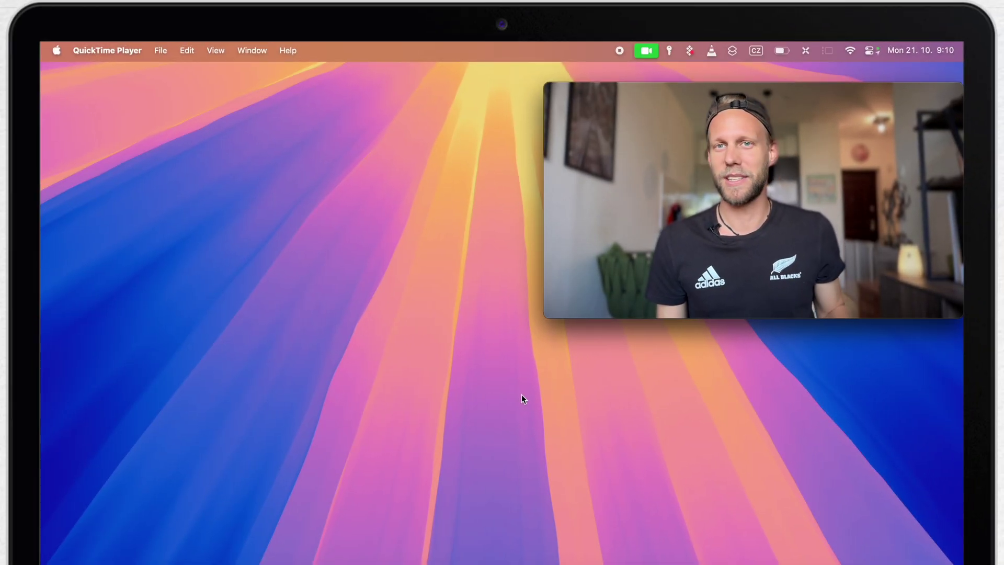
- Create an iCloud folder named 'Sequoia Course' and resize the sidebar so folder names show fully
{"action": "left_click", "coordinate": [444, 562]}
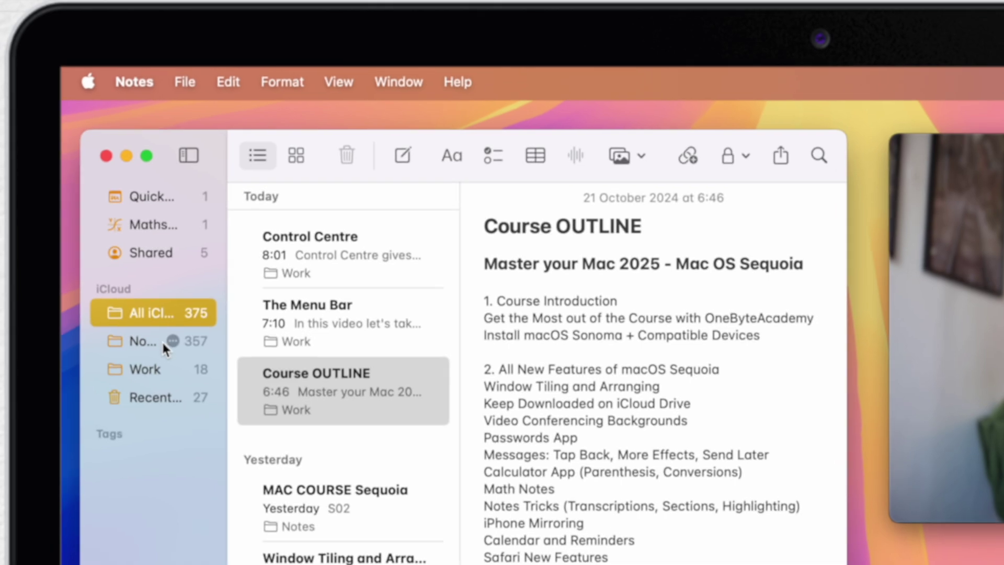
{"action": "right_click", "coordinate": [116, 309]}
{"action": "left_click", "coordinate": [128, 329]}
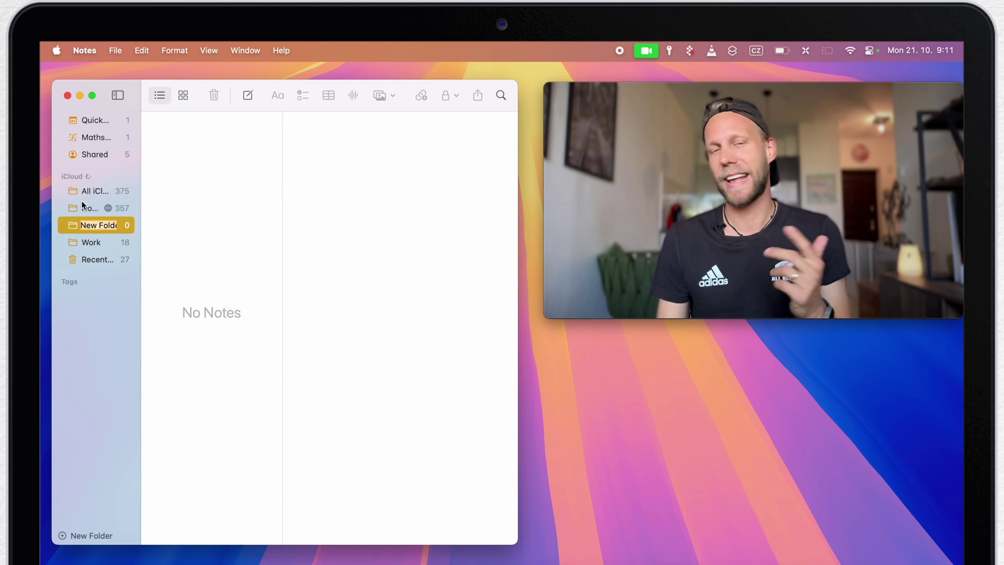
{"action": "type", "text": "Sequoia"}
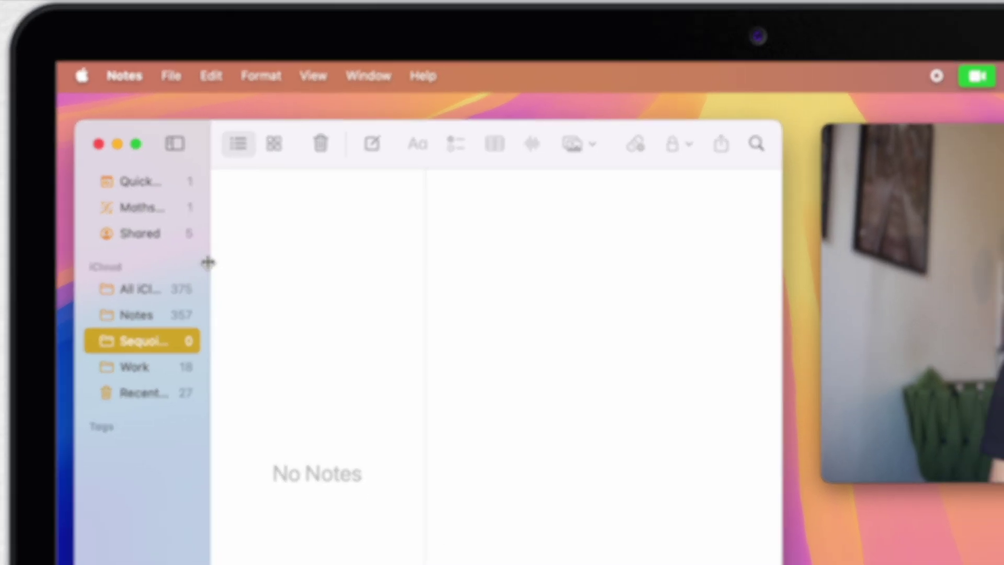
{"action": "left_click_drag", "start_coordinate": [235, 298], "coordinate": [314, 298]}
{"action": "left_click_drag", "start_coordinate": [186, 175], "coordinate": [168, 175]}
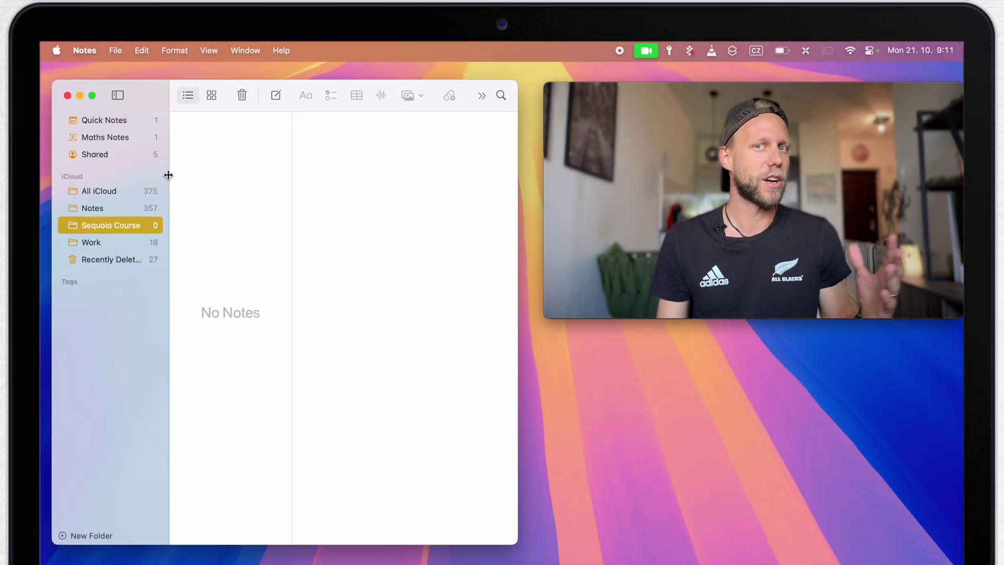
- Select the fourteen course notes from All iCloud and move them into Sequoia Course
{"action": "left_click", "coordinate": [110, 193]}
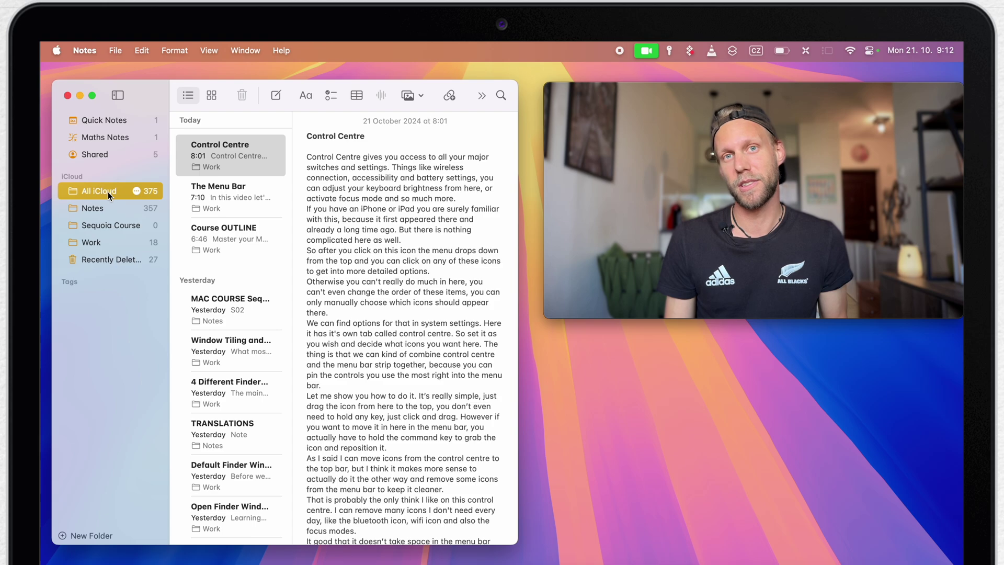
{"action": "left_click", "coordinate": [235, 379]}
{"action": "scroll", "coordinate": [238, 366], "scroll_direction": "down", "scroll_amount": 5}
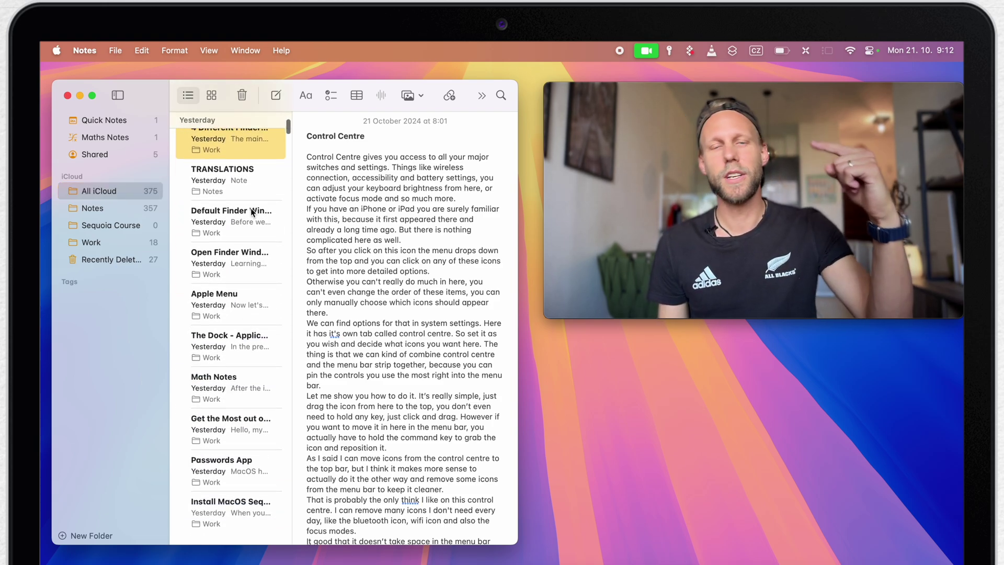
{"action": "left_click", "coordinate": [252, 211], "text": "super"}
{"action": "left_click", "coordinate": [233, 473], "text": "shift"}
{"action": "scroll", "coordinate": [233, 473], "scroll_direction": "down", "scroll_amount": 5}
{"action": "left_click", "coordinate": [234, 273], "text": "shift"}
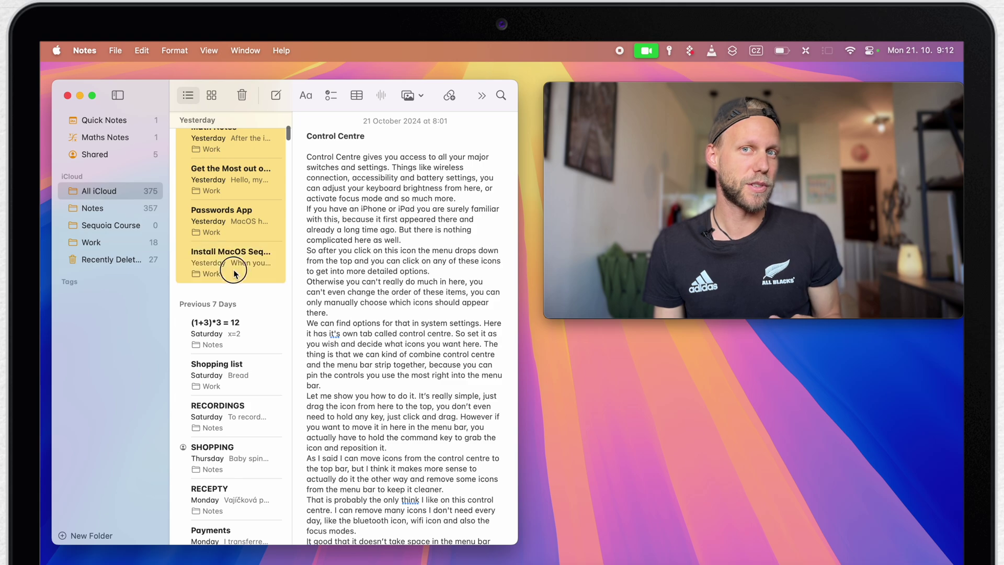
{"action": "scroll", "coordinate": [233, 269], "scroll_direction": "up", "scroll_amount": 10}
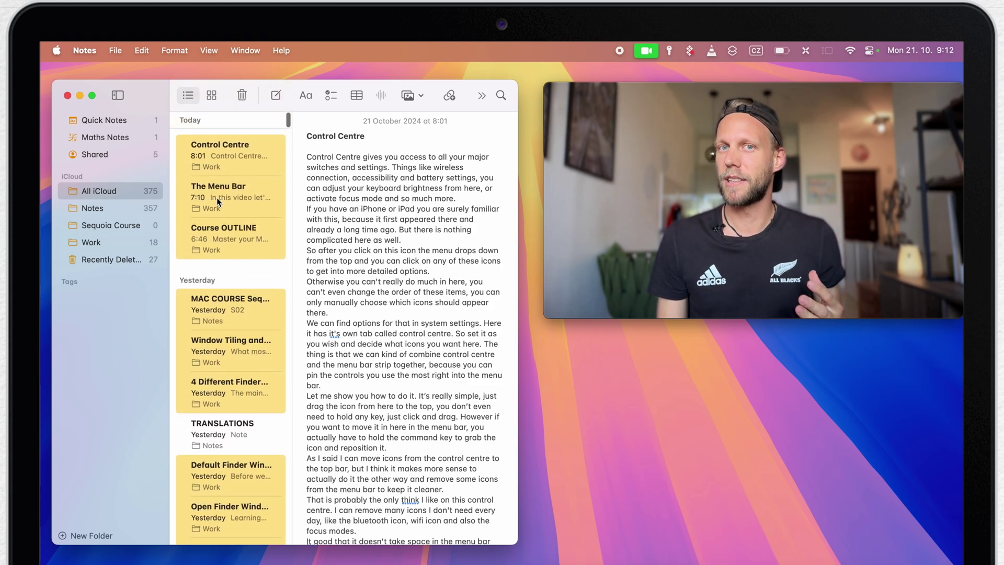
{"action": "left_click_drag", "start_coordinate": [222, 193], "coordinate": [121, 226]}
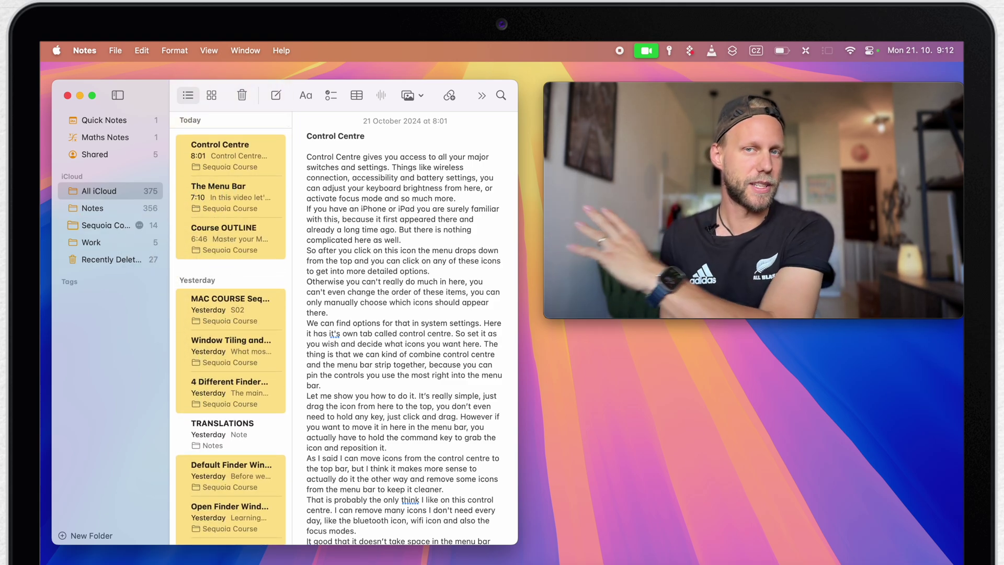
{"action": "left_click", "coordinate": [118, 227]}
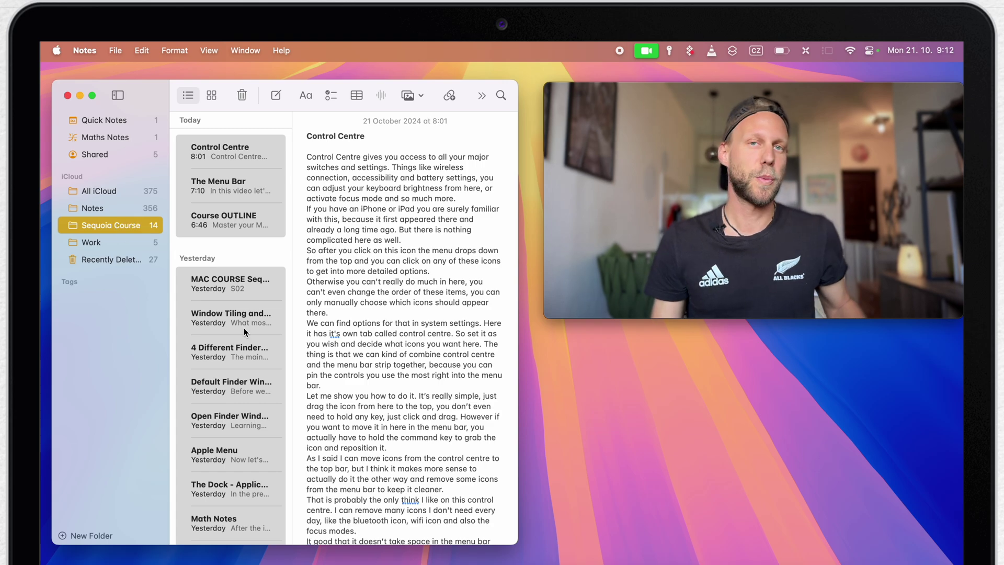
{"action": "scroll", "coordinate": [244, 332], "scroll_direction": "down", "scroll_amount": 3}
{"action": "scroll", "coordinate": [256, 313], "scroll_direction": "up", "scroll_amount": 3}
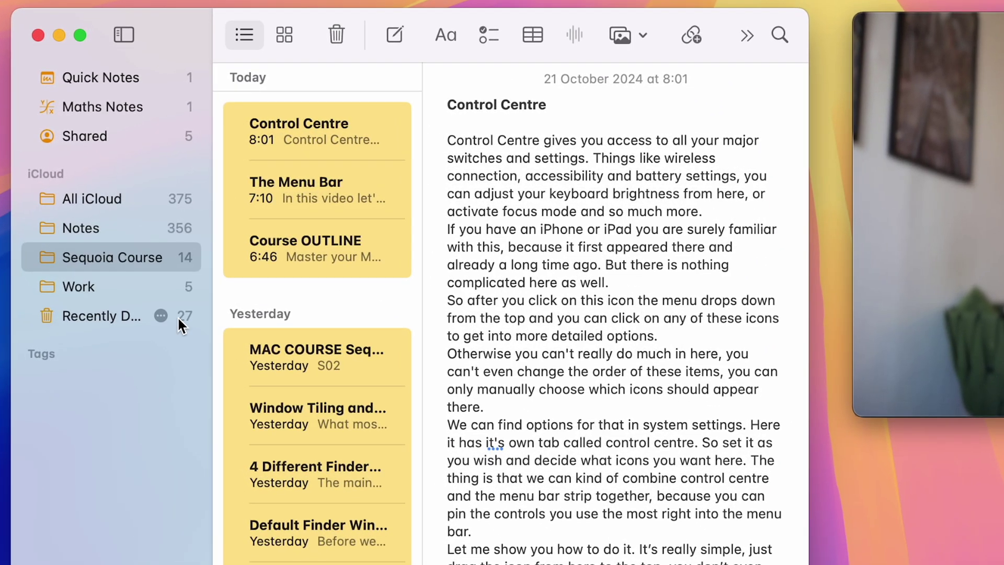
- Create nested subfolders Section 1, Section 2 and Section 3 inside Sequoia Course
{"action": "right_click", "coordinate": [117, 261]}
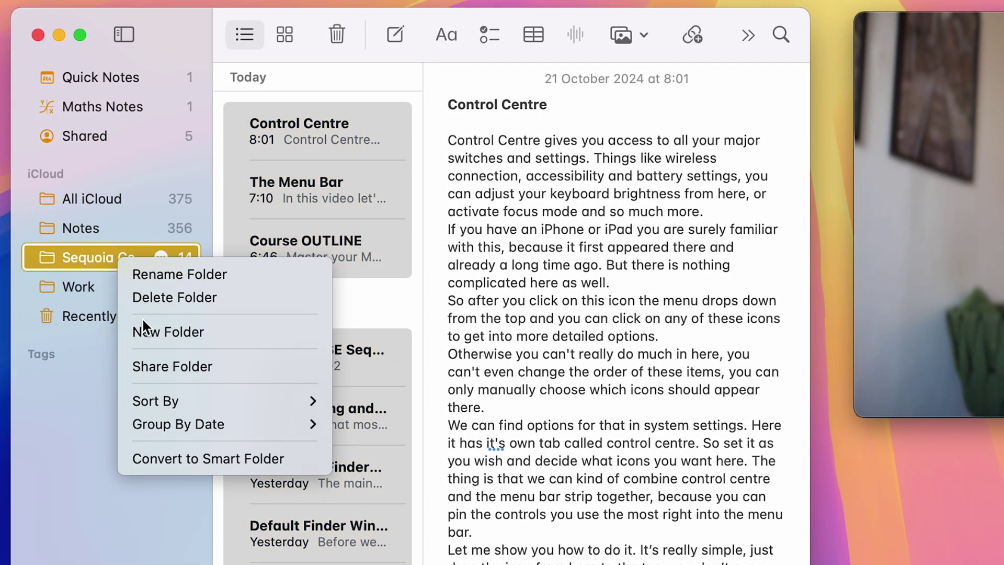
{"action": "left_click", "coordinate": [149, 331]}
{"action": "type", "text": "Section 1"}
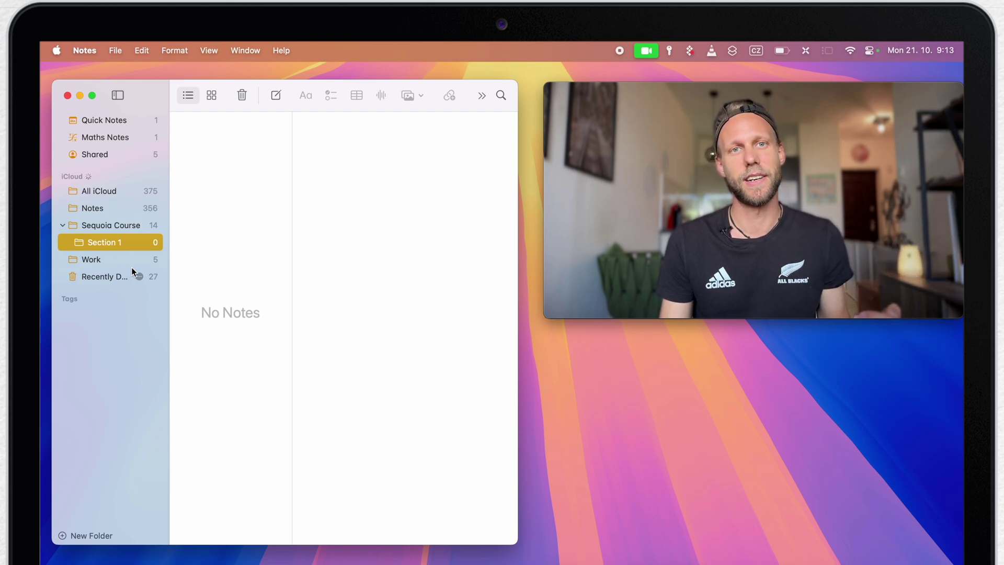
{"action": "right_click", "coordinate": [97, 226]}
{"action": "left_click", "coordinate": [115, 268]}
{"action": "type", "text": "Section 2"}
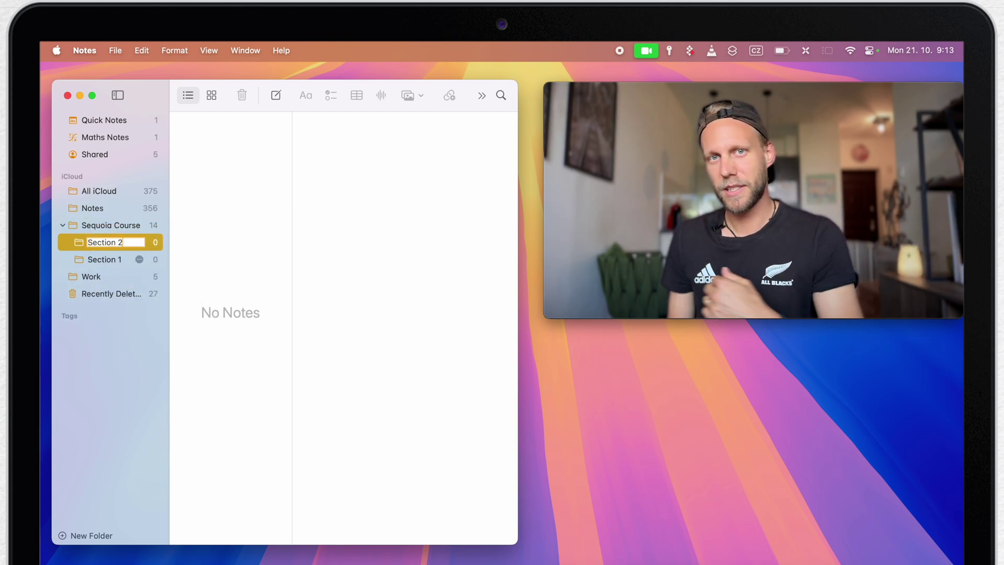
{"action": "right_click", "coordinate": [104, 226]}
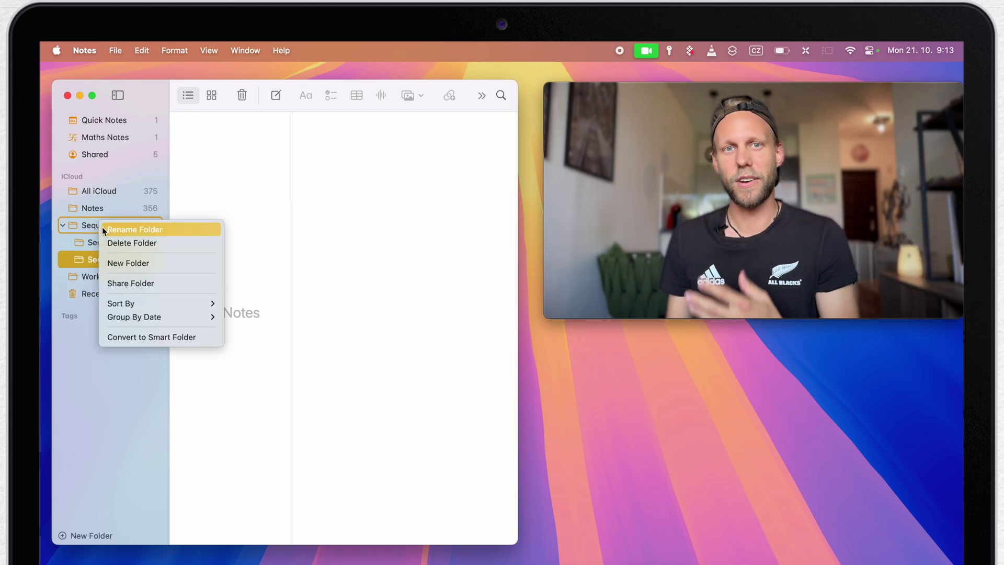
{"action": "left_click", "coordinate": [127, 260]}
{"action": "type", "text": "Section 3"}
{"action": "key", "text": "Return"}
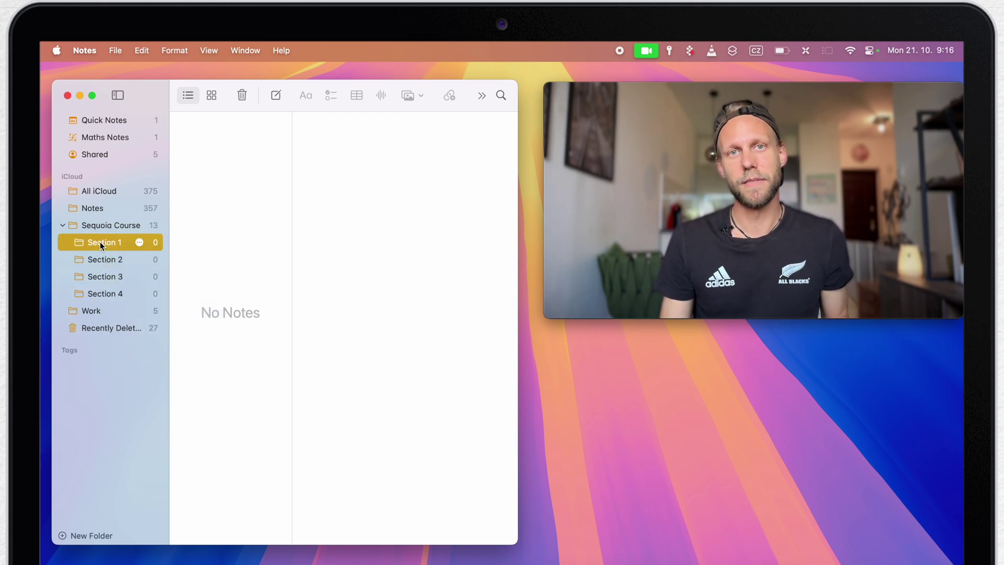
- Move the Get the Most out of the Course and Install macOS notes into Section 1
{"action": "left_click", "coordinate": [109, 226]}
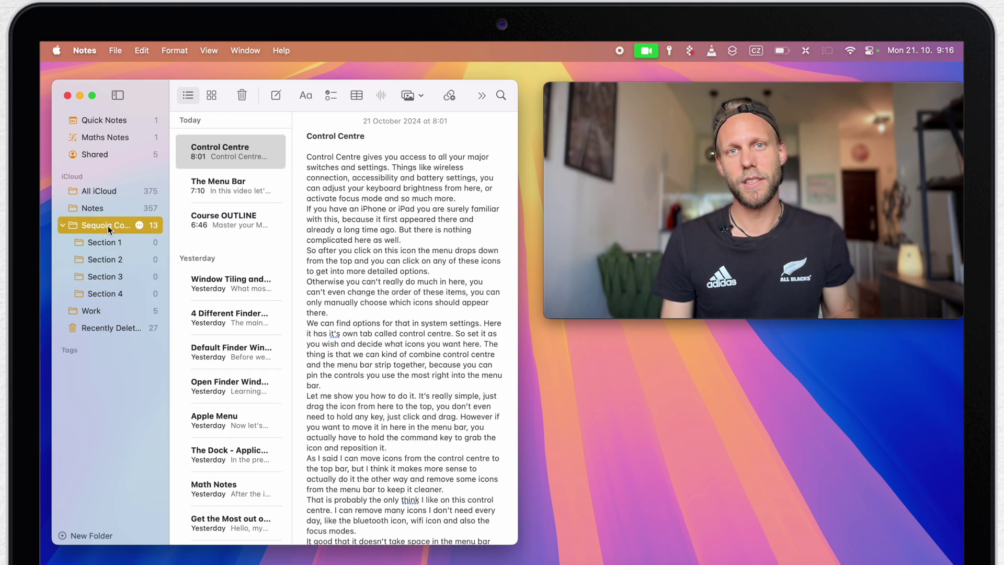
{"action": "left_click", "coordinate": [230, 523]}
{"action": "scroll", "coordinate": [230, 471], "scroll_direction": "down", "scroll_amount": 3}
{"action": "left_click", "coordinate": [208, 515], "text": "super"}
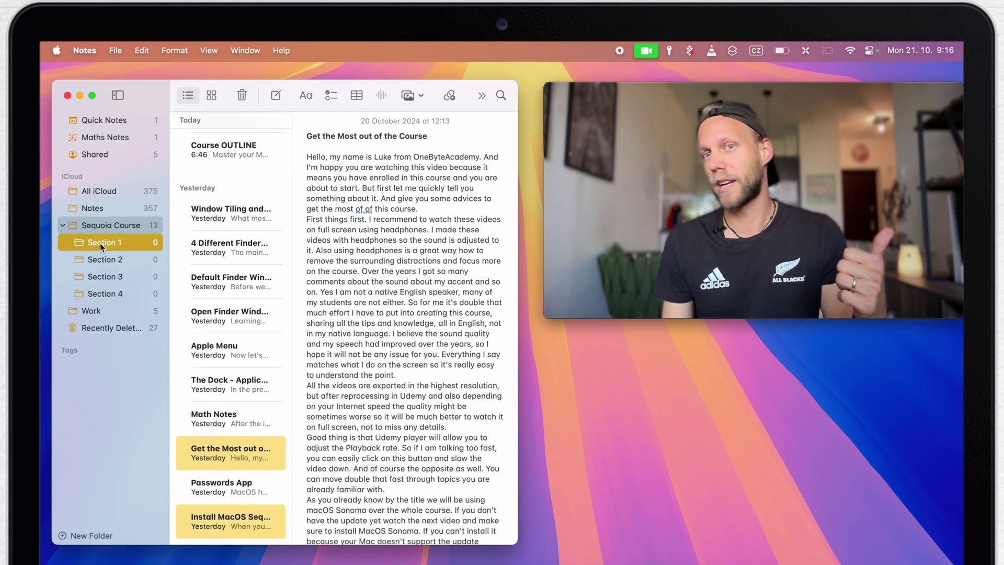
{"action": "left_click_drag", "start_coordinate": [102, 246], "coordinate": [103, 248]}
- Move the Window Tiling, Math Notes and Passwords App notes into Section 2
{"action": "left_click", "coordinate": [215, 282]}
{"action": "left_click", "coordinate": [213, 484], "text": "super"}
{"action": "left_click", "coordinate": [221, 517], "text": "super"}
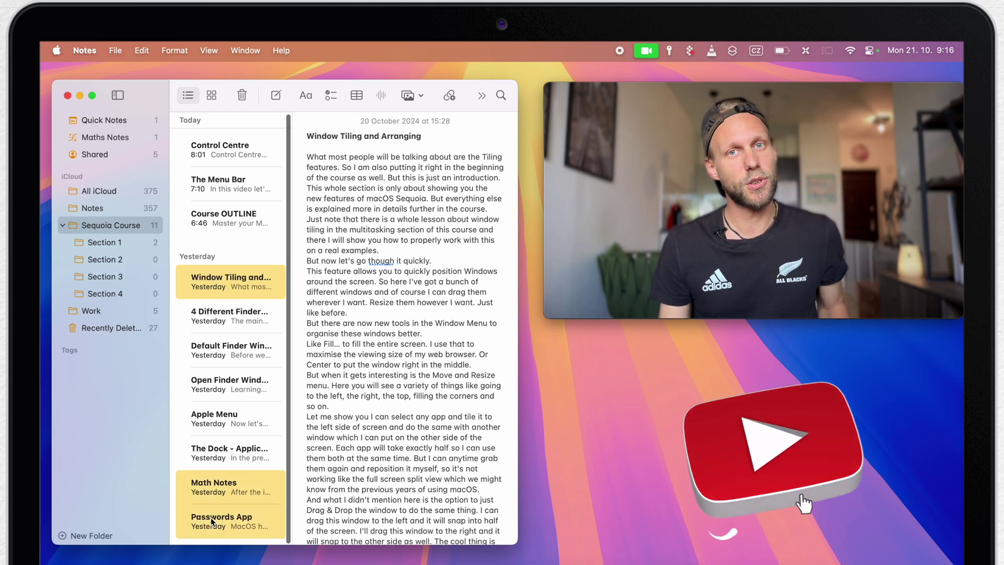
{"action": "left_click_drag", "start_coordinate": [221, 517], "coordinate": [102, 260]}
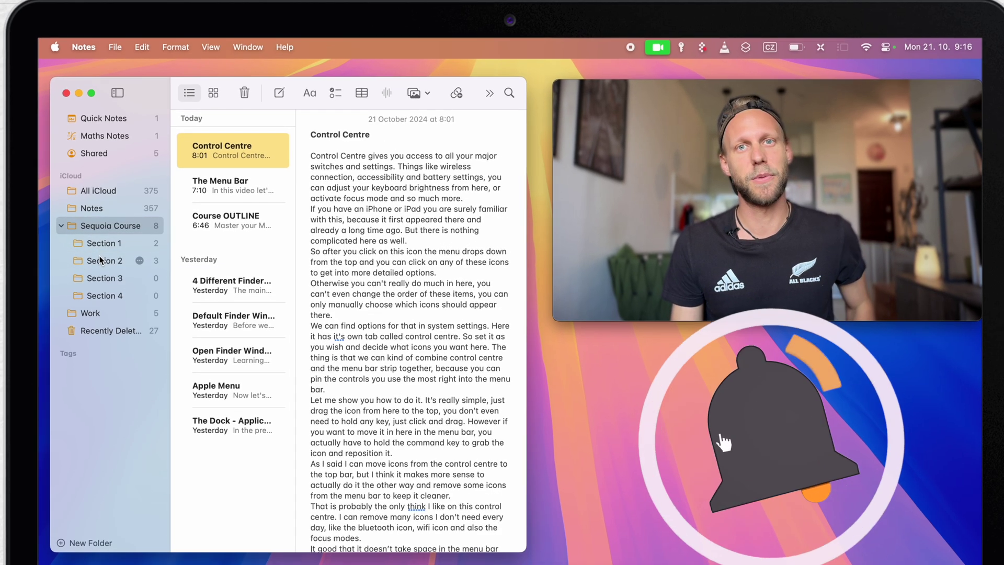
- Move Control Centre, The Menu Bar, Apple Menu and The Dock notes into Section 3
{"action": "left_click", "coordinate": [211, 225]}
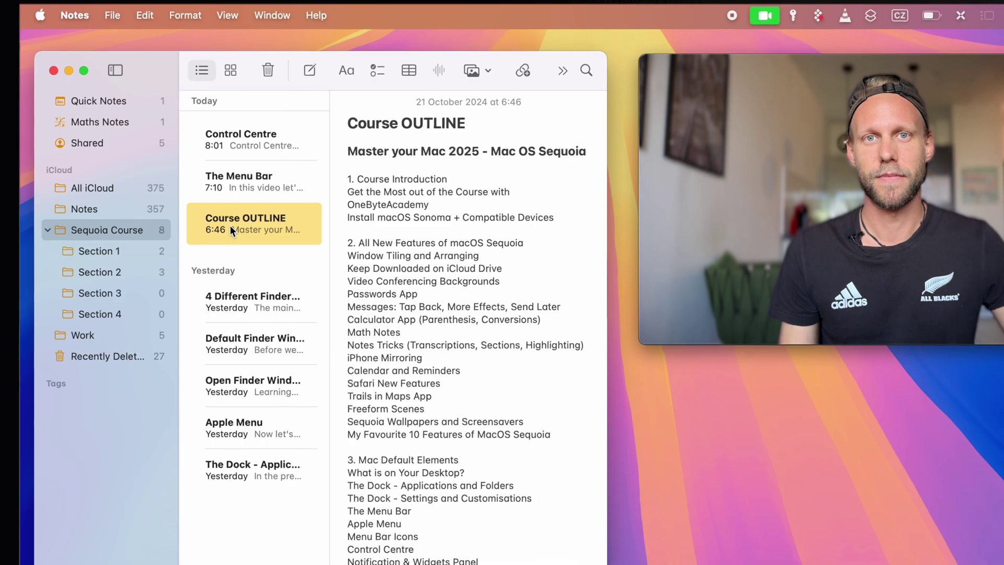
{"action": "scroll", "coordinate": [429, 340], "scroll_direction": "down", "scroll_amount": 5}
{"action": "left_click", "coordinate": [220, 152]}
{"action": "left_click", "coordinate": [251, 178], "text": "super"}
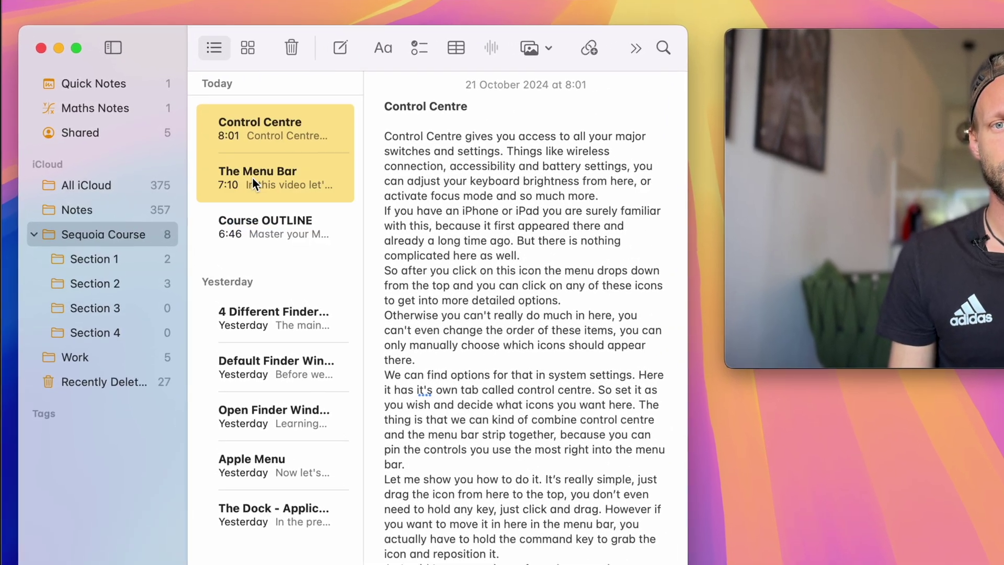
{"action": "left_click", "coordinate": [246, 452], "text": "super"}
{"action": "left_click", "coordinate": [246, 499], "text": "super"}
{"action": "left_click_drag", "start_coordinate": [246, 500], "coordinate": [97, 303]}
- Move the three Finder notes into Section 4
{"action": "left_click", "coordinate": [267, 213]}
{"action": "left_click", "coordinate": [268, 306], "text": "shift"}
{"action": "left_click_drag", "start_coordinate": [267, 306], "coordinate": [134, 315]}
{"action": "left_click_drag", "start_coordinate": [149, 358], "coordinate": [152, 372]}
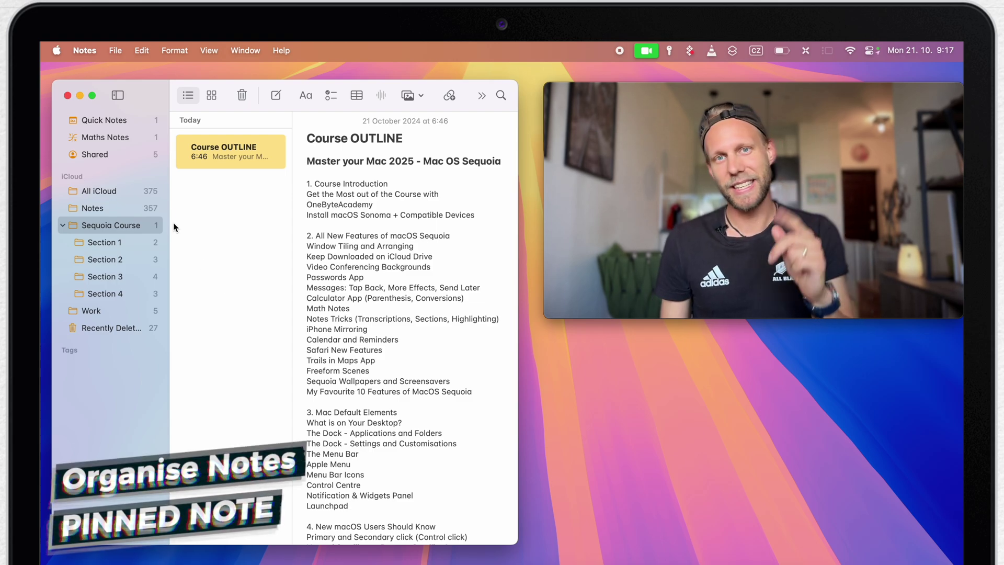
- Pin the Course OUTLINE note to the top of the Sequoia Course note list
{"action": "scroll", "coordinate": [414, 286], "scroll_direction": "down", "scroll_amount": 10}
{"action": "scroll", "coordinate": [414, 287], "scroll_direction": "up", "scroll_amount": 10}
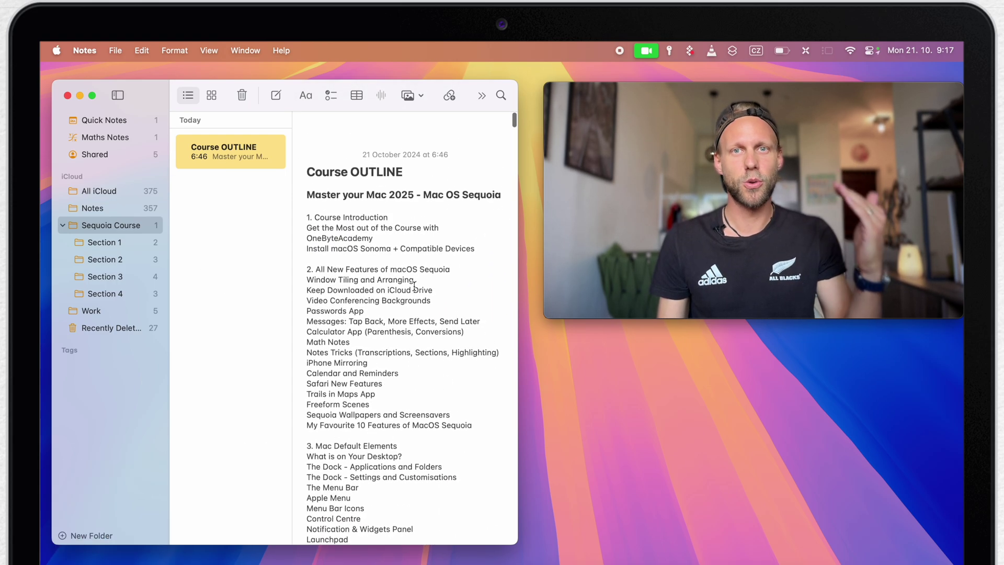
{"action": "mouse_move", "coordinate": [148, 230]}
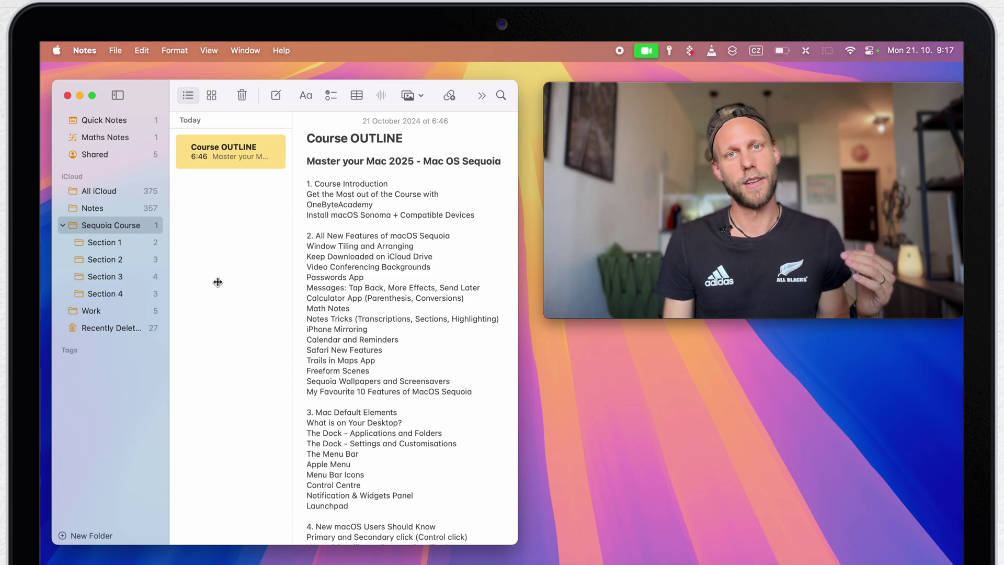
{"action": "right_click", "coordinate": [240, 143]}
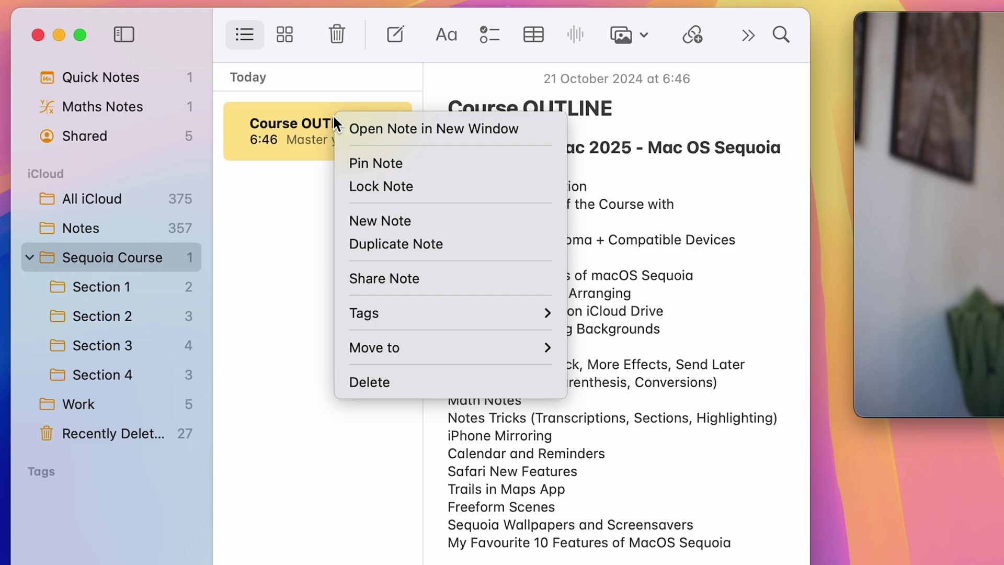
{"action": "left_click", "coordinate": [417, 161]}
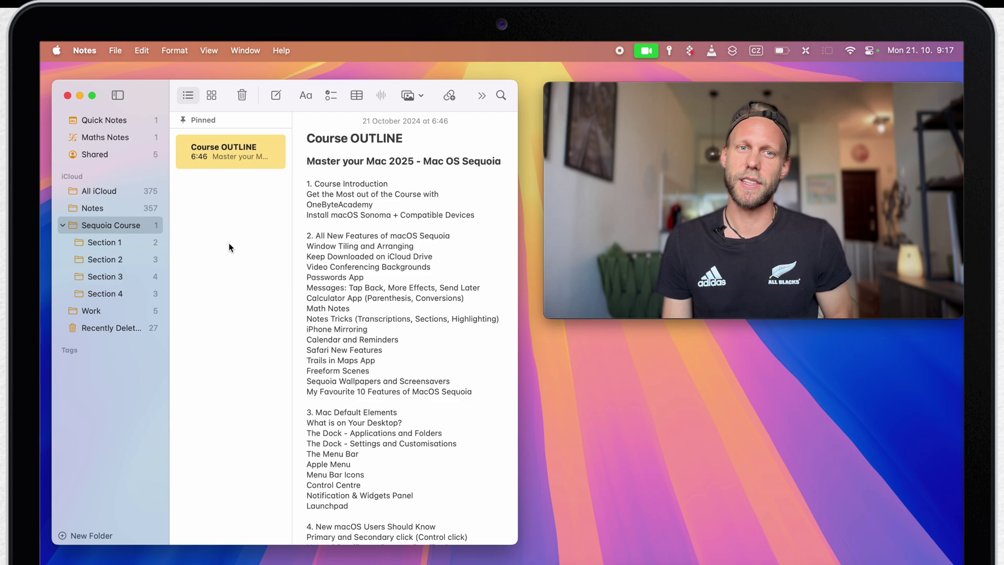
- Add a 'Tags: #Section1' line under the title of both Section 1 notes
{"action": "left_click", "coordinate": [108, 243]}
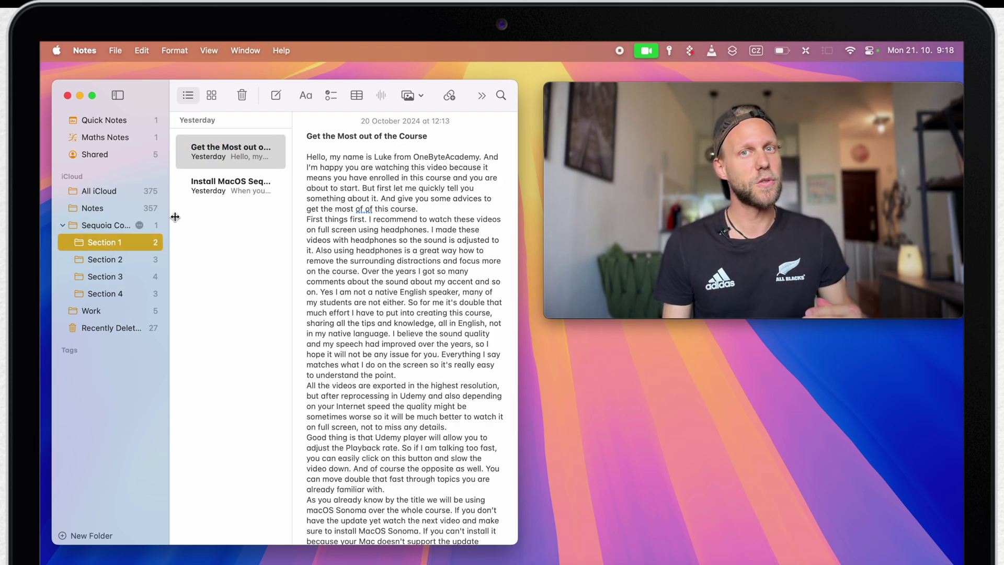
{"action": "left_click", "coordinate": [305, 158]}
{"action": "key", "text": "Return"}
{"action": "key", "text": "Up"}
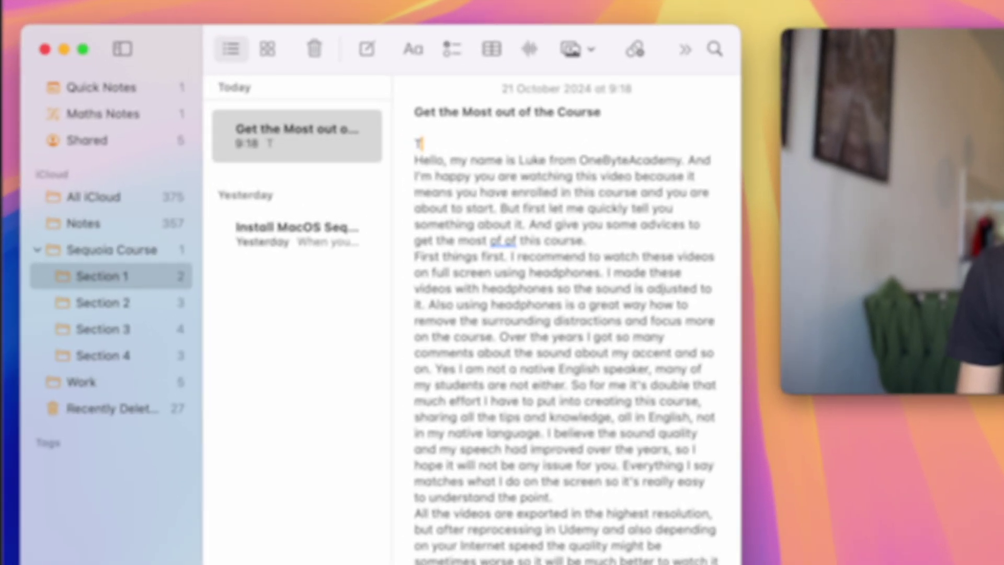
{"action": "type", "text": "Tags"}
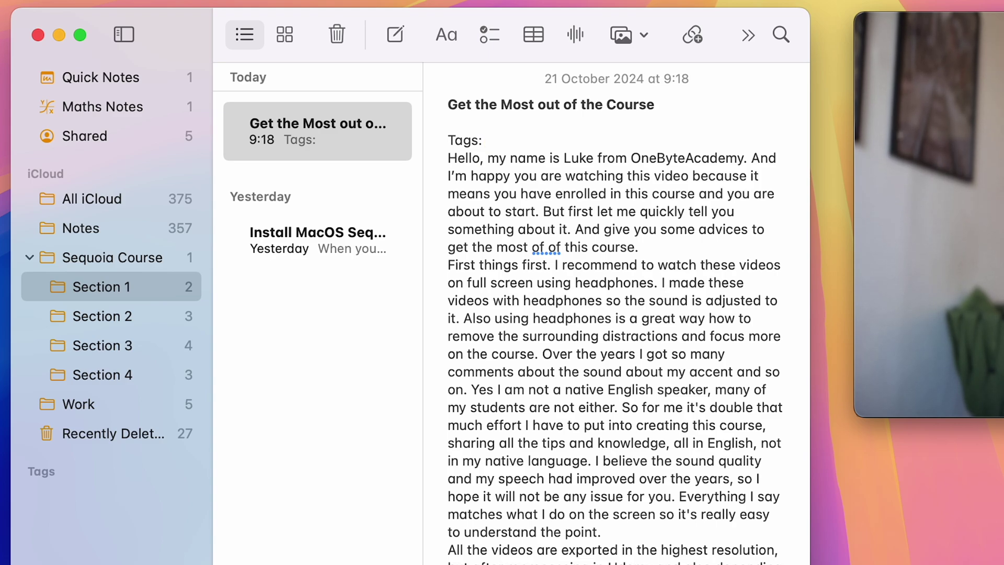
{"action": "type", "text": ": #Section1"}
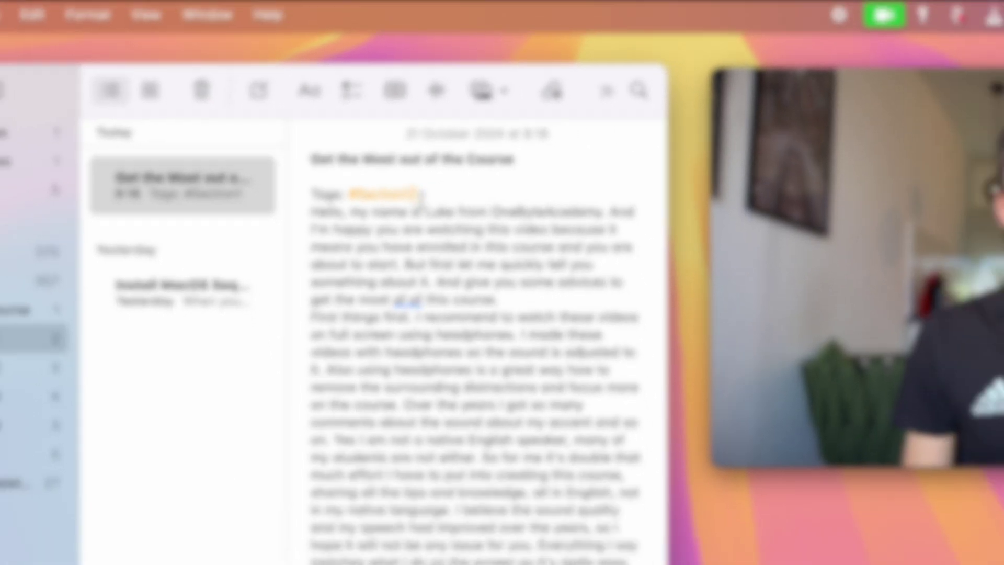
{"action": "triple_click", "coordinate": [375, 238]}
{"action": "key", "text": "super+c"}
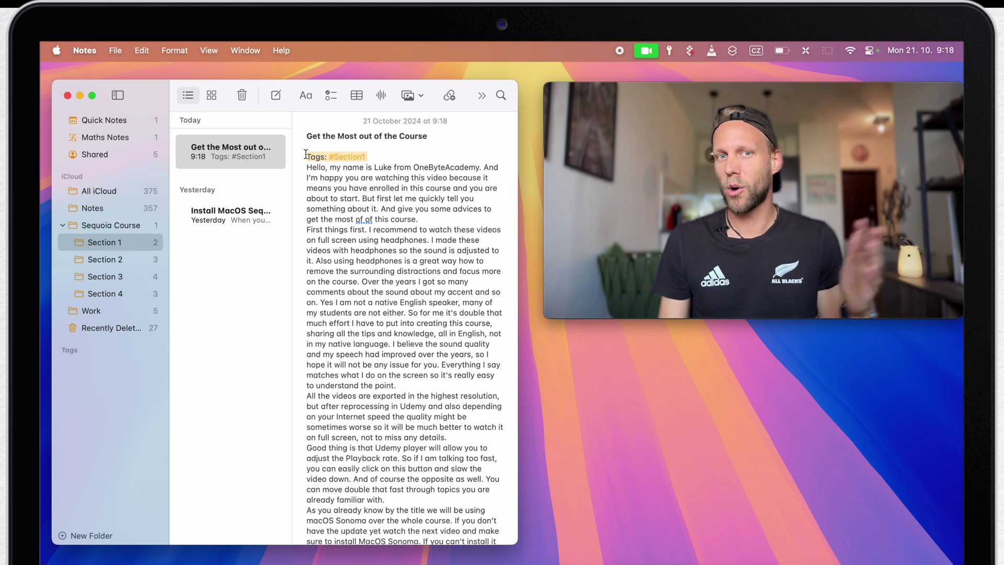
{"action": "left_click", "coordinate": [223, 218]}
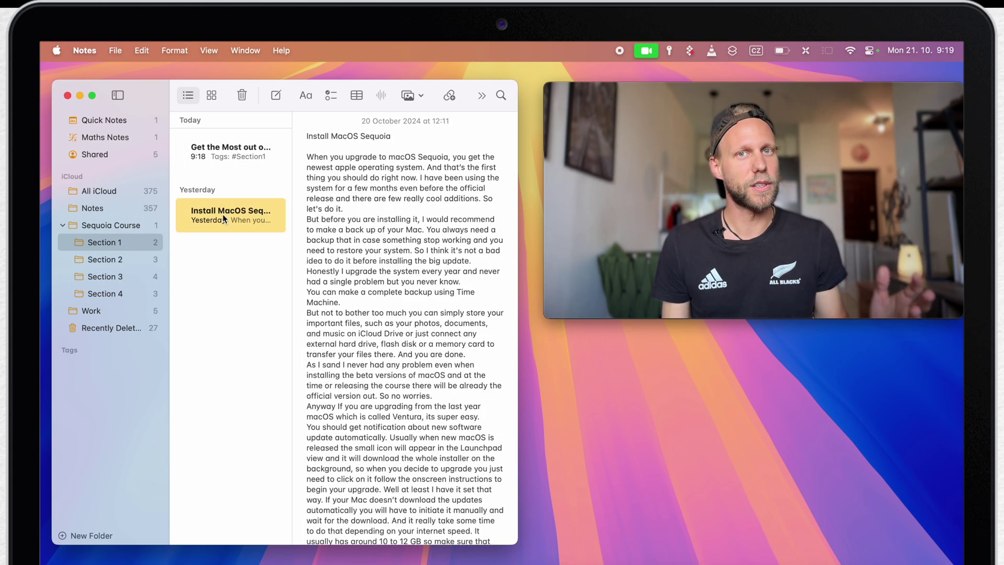
{"action": "key", "text": "super+v"}
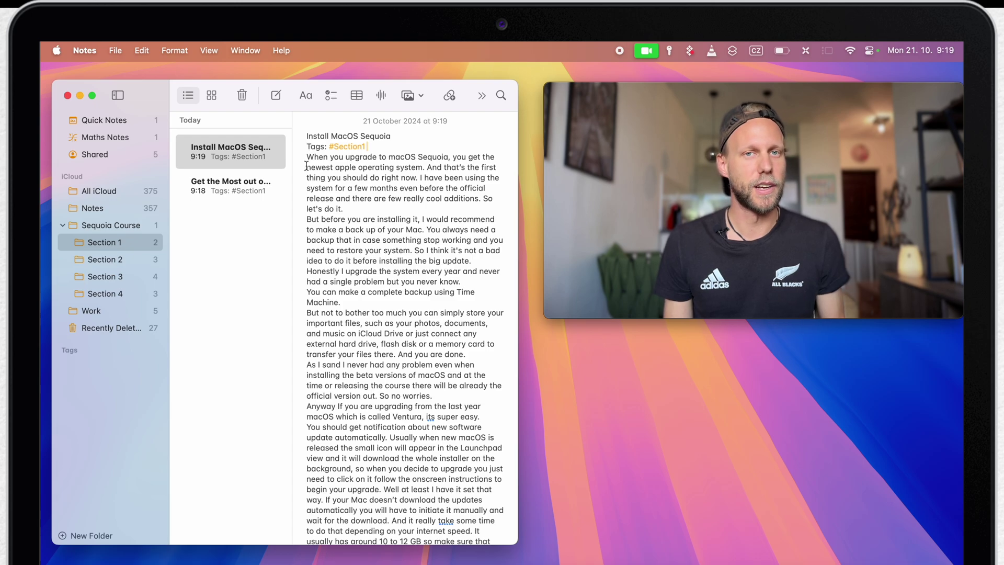
- Tag the Window Tiling note in Section 2 with 'Tags: #Section2'
{"action": "left_click", "coordinate": [120, 260]}
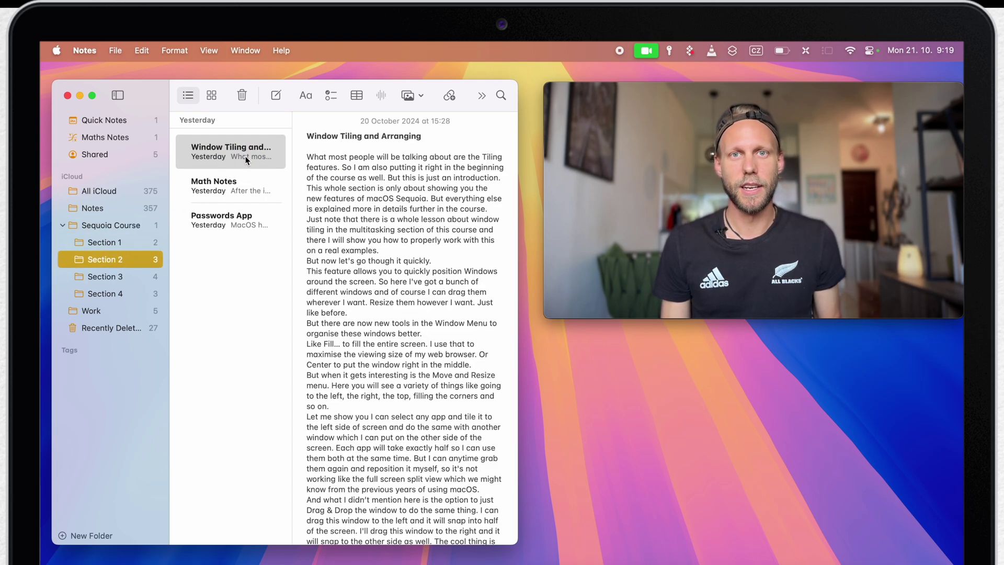
{"action": "key", "text": "super+v"}
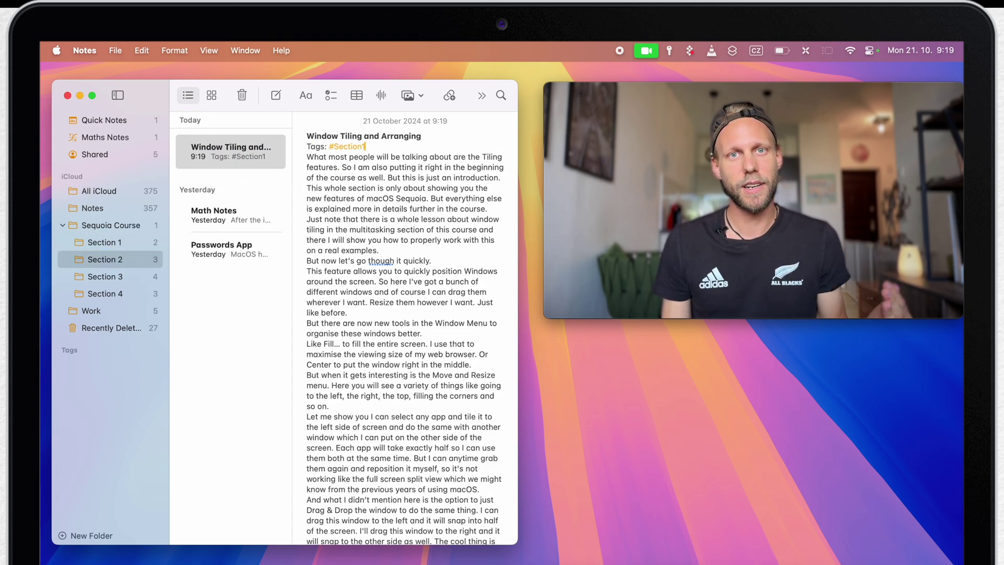
{"action": "key", "text": "BackSpace"}
{"action": "key", "text": "BackSpace"}
{"action": "key", "text": "BackSpace"}
{"action": "key", "text": "BackSpace"}
{"action": "key", "text": "BackSpace"}
{"action": "key", "text": "BackSpace"}
{"action": "key", "text": "BackSpace"}
{"action": "key", "text": "BackSpace"}
{"action": "type", "text": "Section"}
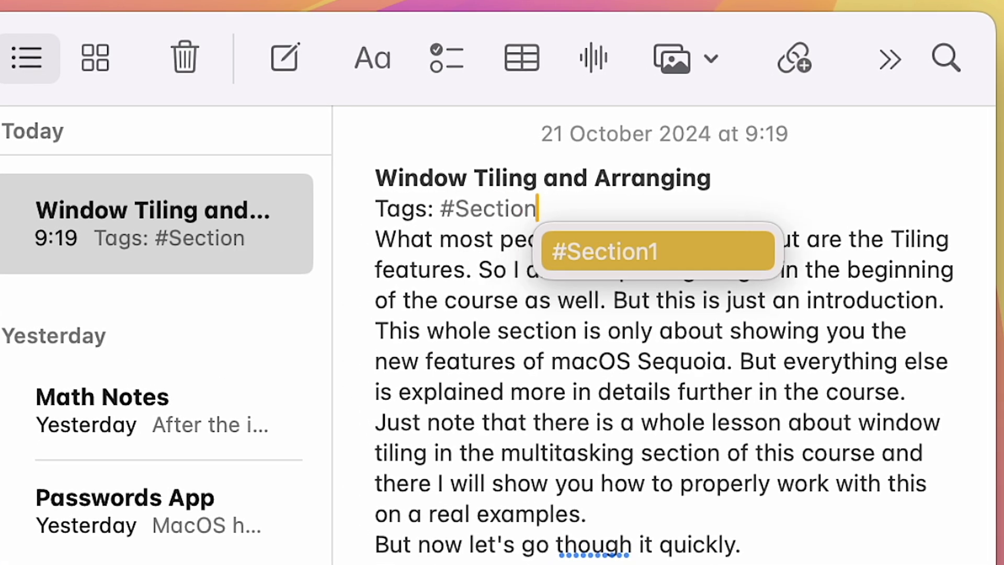
{"action": "type", "text": "2"}
{"action": "key", "text": "Return"}
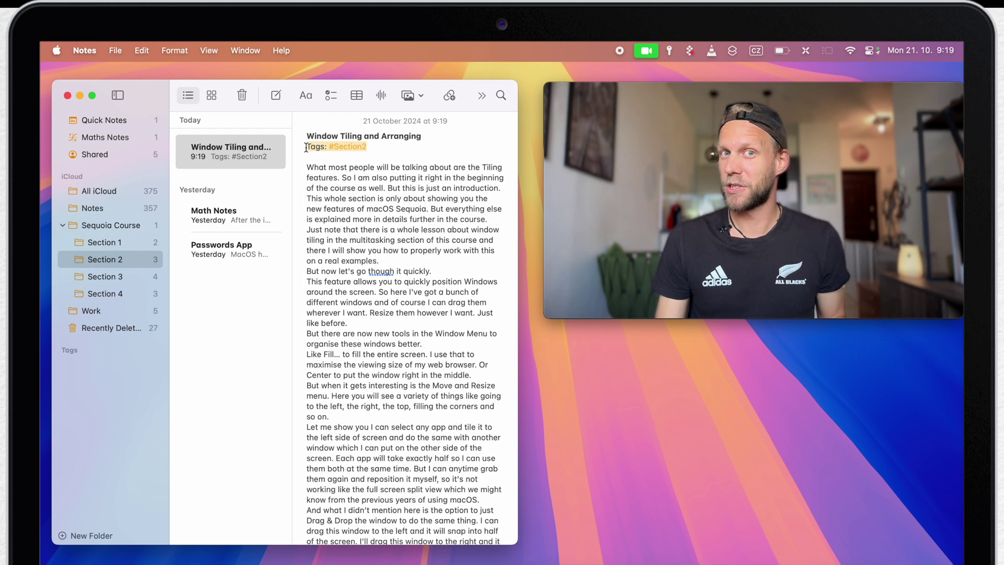
{"action": "left_click", "coordinate": [235, 224]}
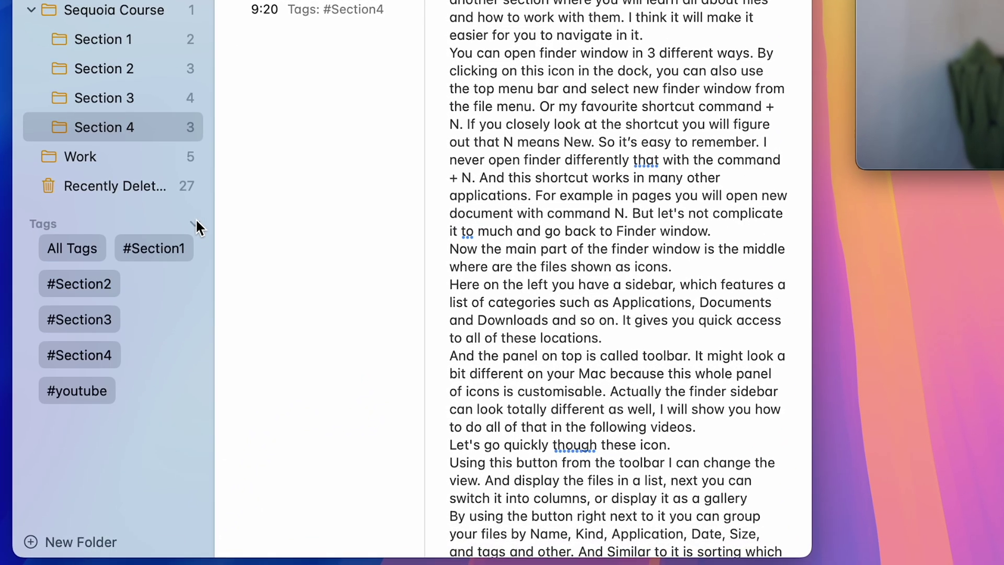
- Filter notes by the #Section1 tag, clear it, then filter by #Section3
{"action": "left_click", "coordinate": [157, 255]}
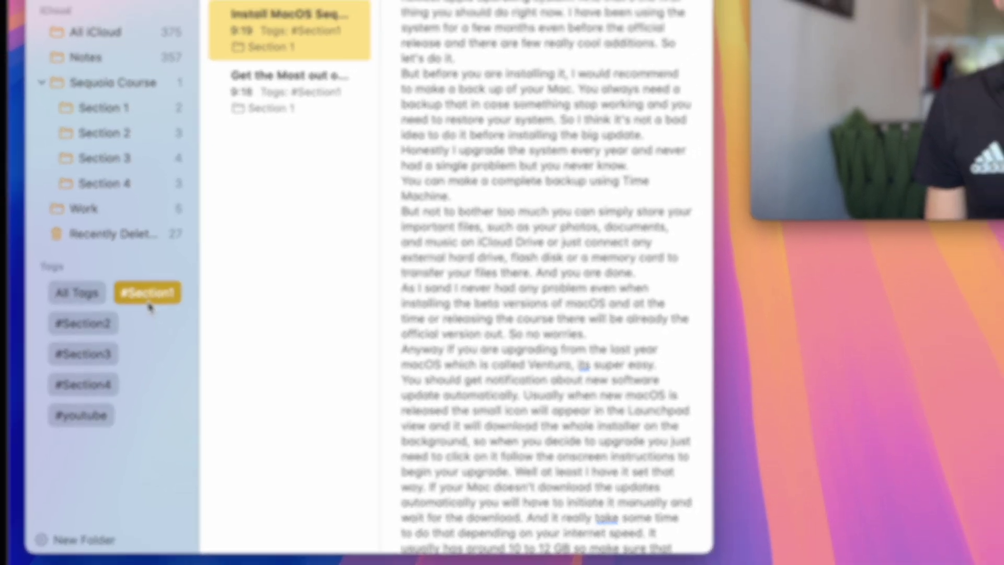
{"action": "left_click", "coordinate": [152, 266]}
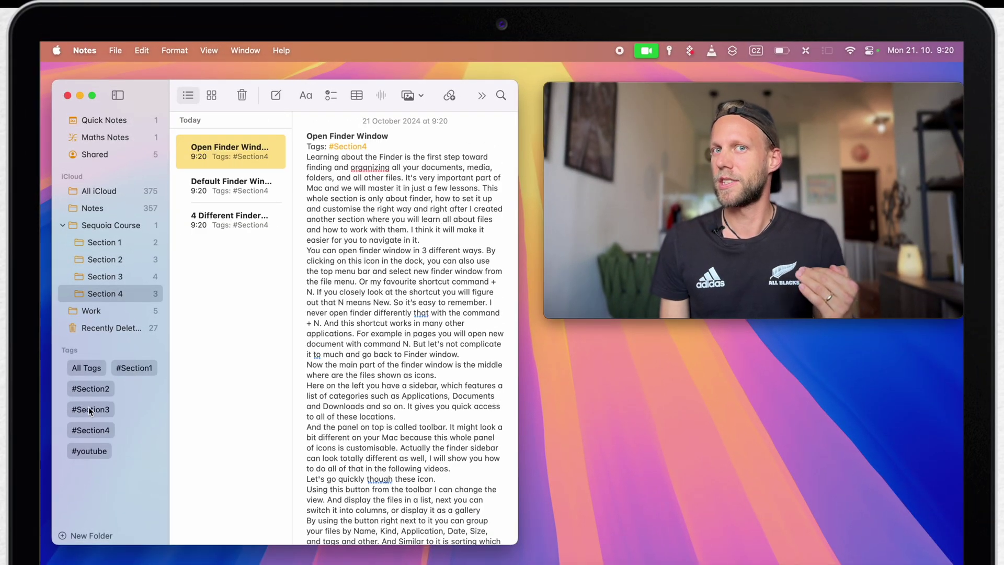
{"action": "left_click", "coordinate": [91, 410]}
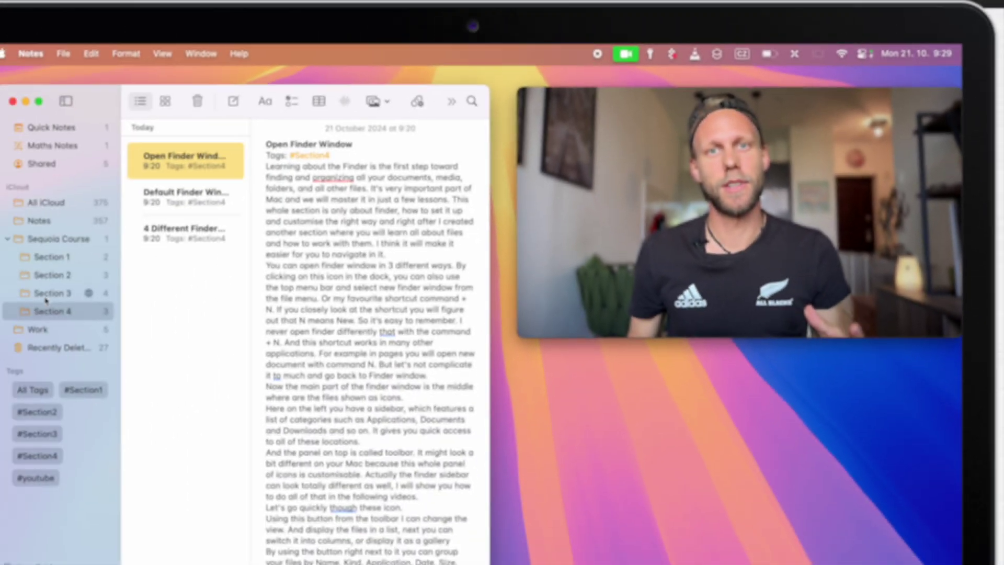
- Add a #Completed tag to The Dock - Applications and Folders note in Section 3
{"action": "left_click", "coordinate": [45, 297]}
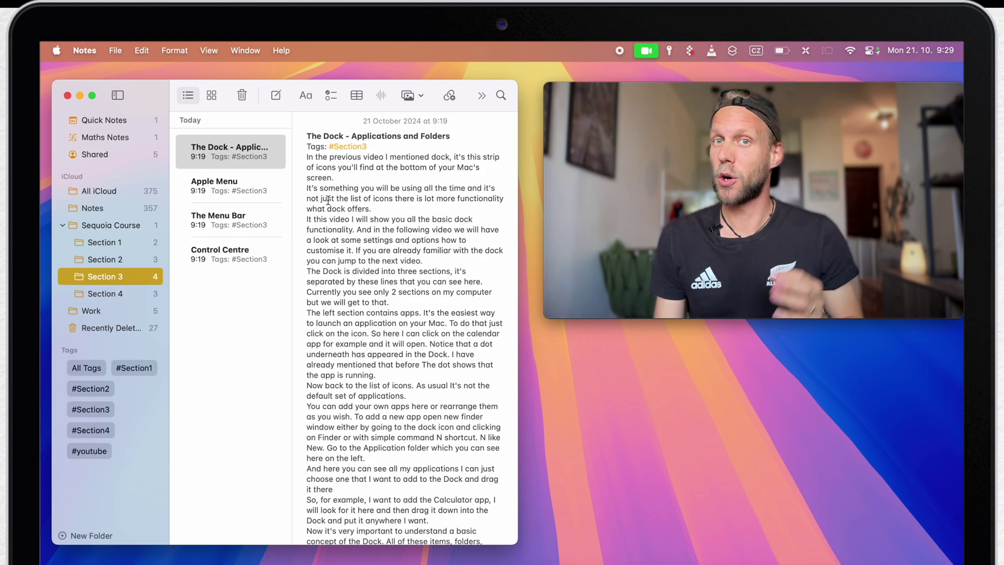
{"action": "type", "text": "#C"}
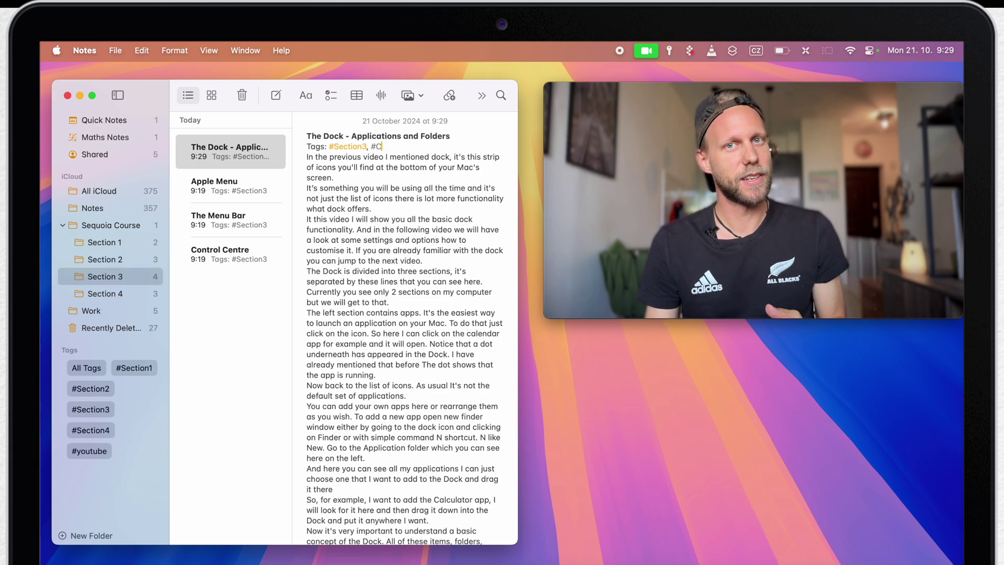
{"action": "type", "text": "ompleted"}
{"action": "key", "text": "Return"}
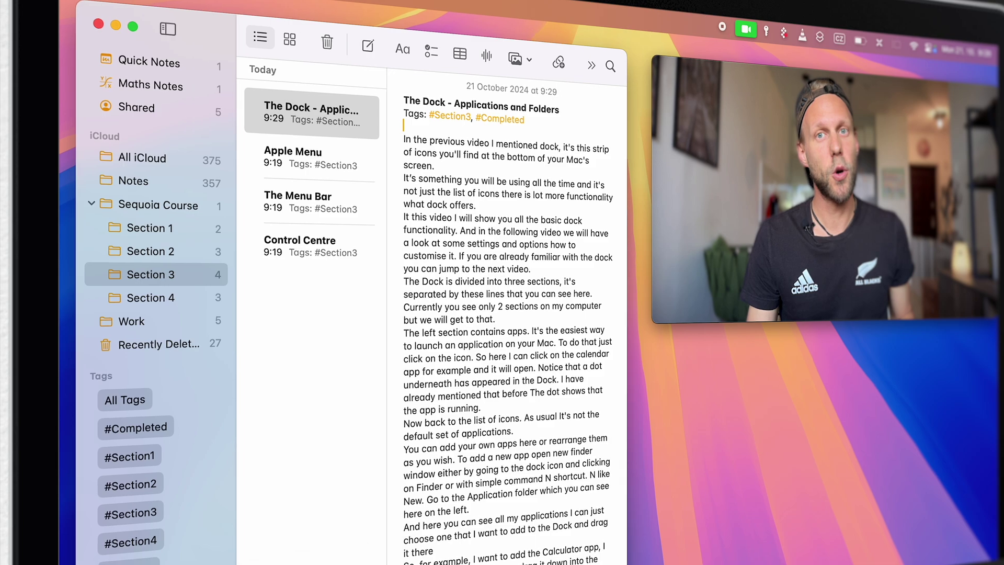
- Filter by #Section3 excluding #Completed, leaving Apple Menu, The Menu Bar and Control Centre
{"action": "left_click", "coordinate": [134, 517]}
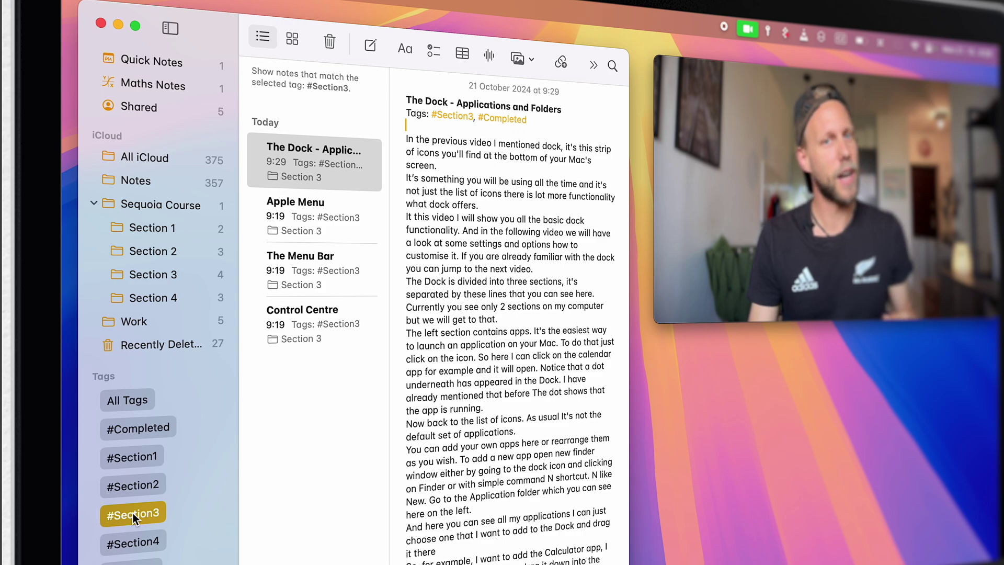
{"action": "left_click", "coordinate": [135, 430]}
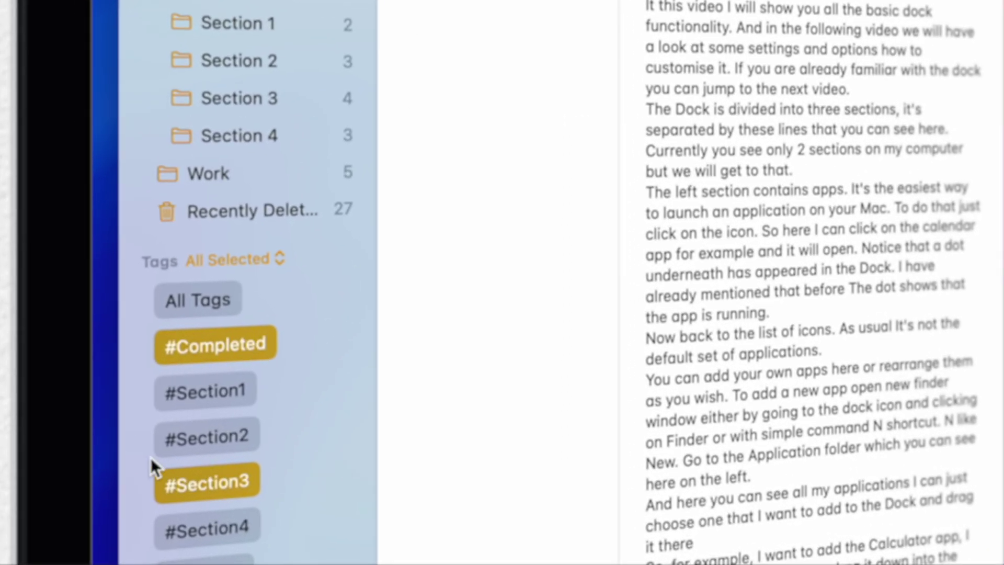
{"action": "left_click", "coordinate": [126, 432]}
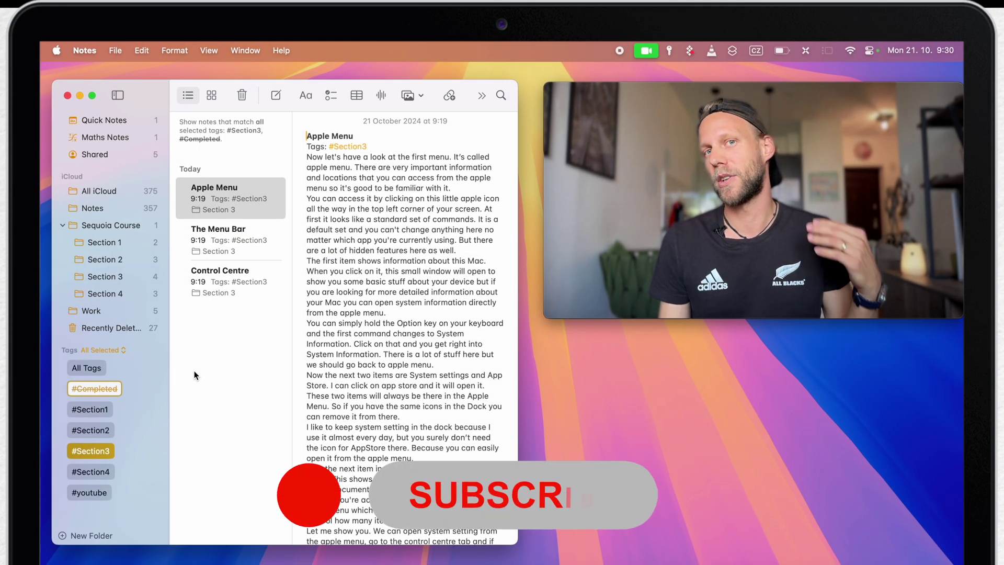
- Clear the #Completed and #Section3 tag filters and return to the Sequoia Course folder
{"action": "left_click", "coordinate": [93, 390]}
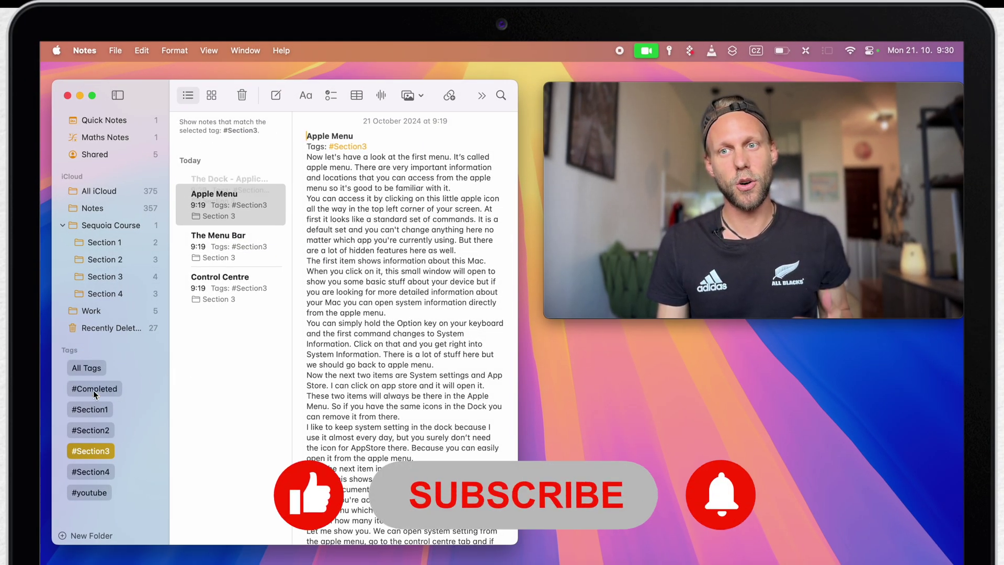
{"action": "left_click", "coordinate": [92, 451]}
{"action": "left_click", "coordinate": [93, 451]}
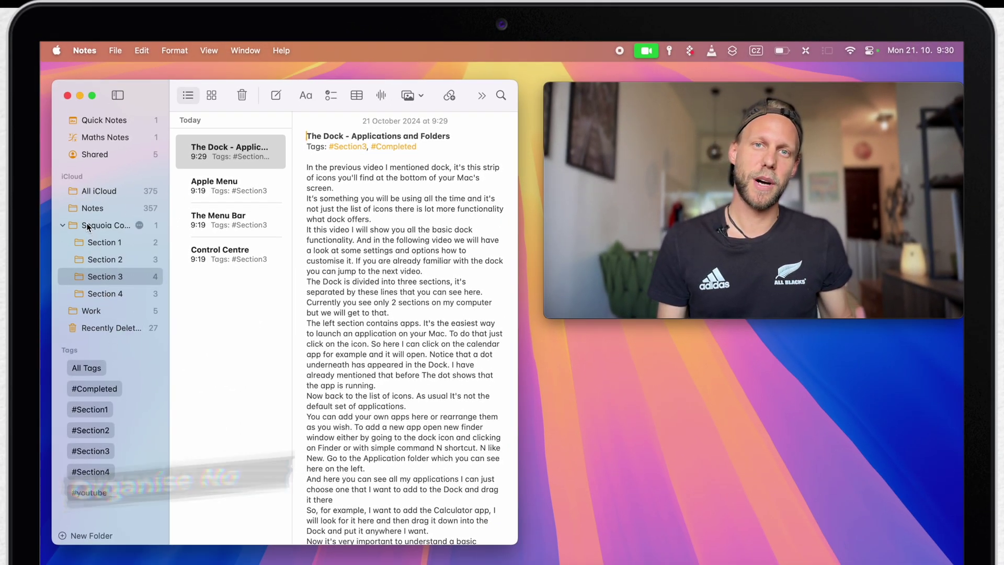
{"action": "left_click", "coordinate": [88, 227]}
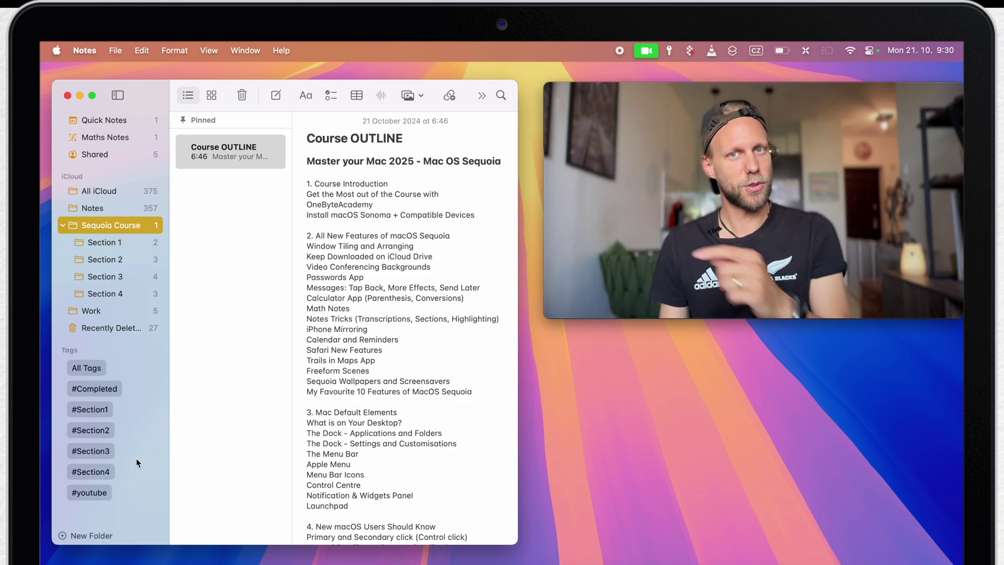
- Create a 'Current Recordings' smart folder including #Section3 and excluding #Completed tags
{"action": "left_click", "coordinate": [90, 535]}
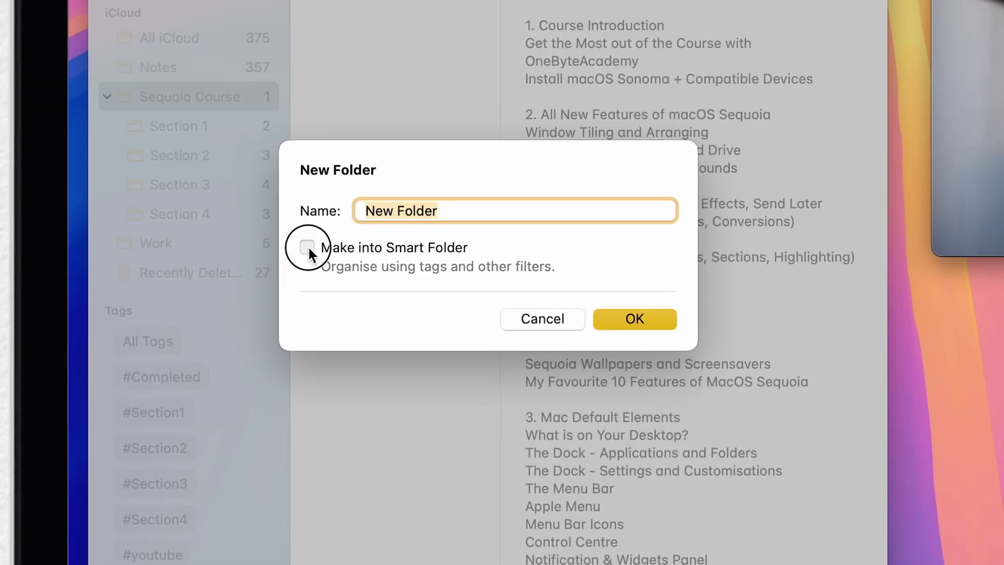
{"action": "left_click", "coordinate": [308, 247]}
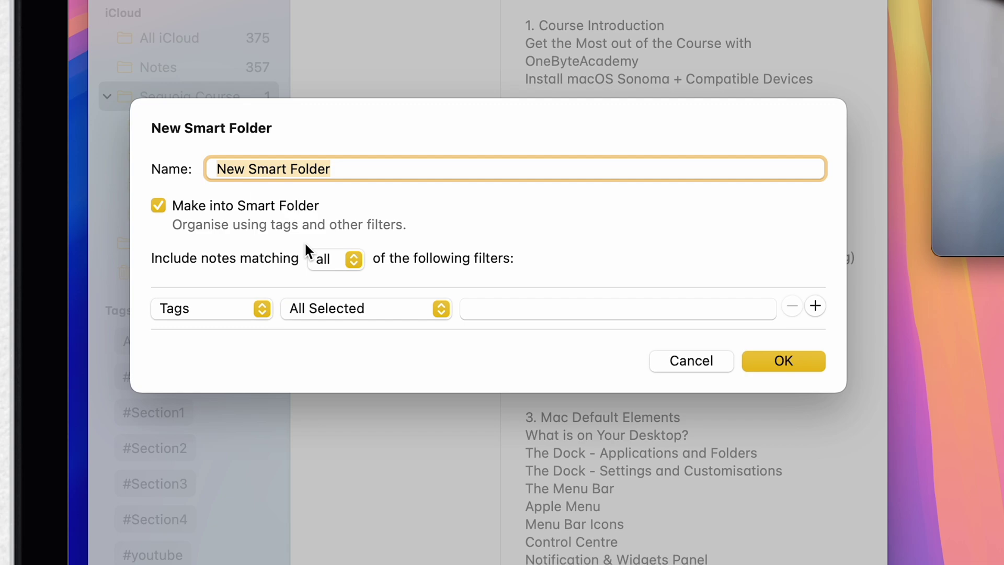
{"action": "type", "text": "Current Recordings"}
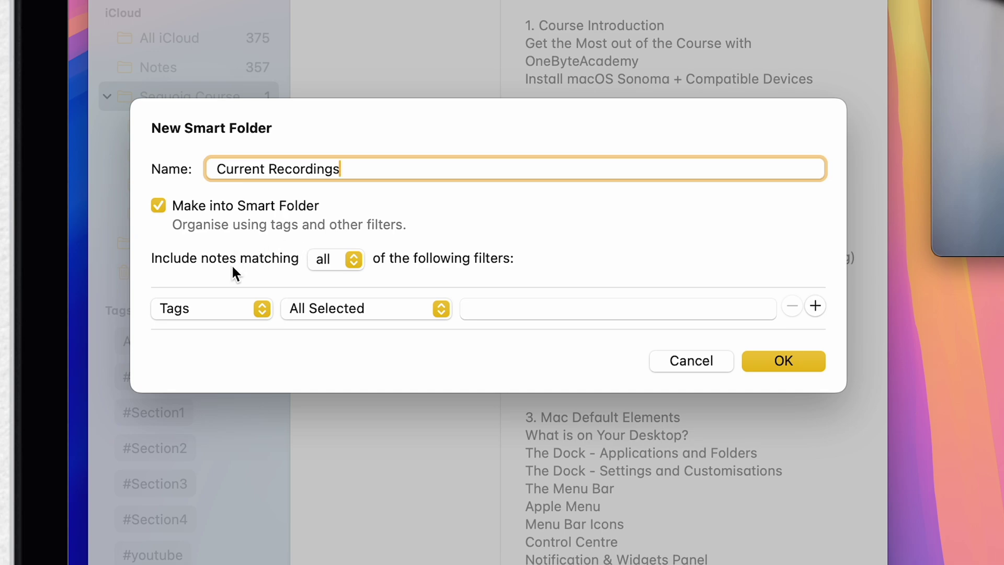
{"action": "left_click", "coordinate": [497, 305]}
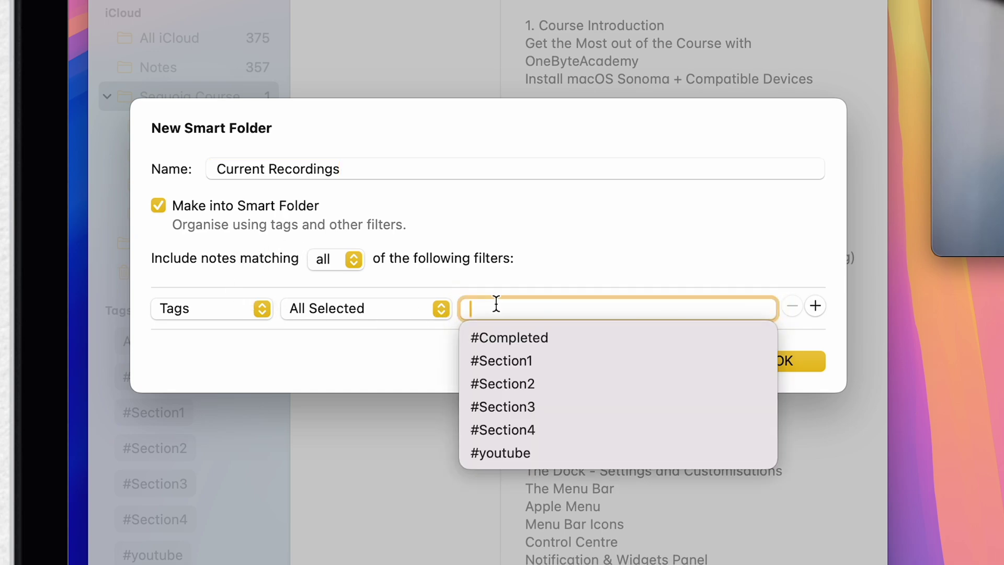
{"action": "left_click", "coordinate": [512, 400]}
{"action": "left_click", "coordinate": [507, 337]}
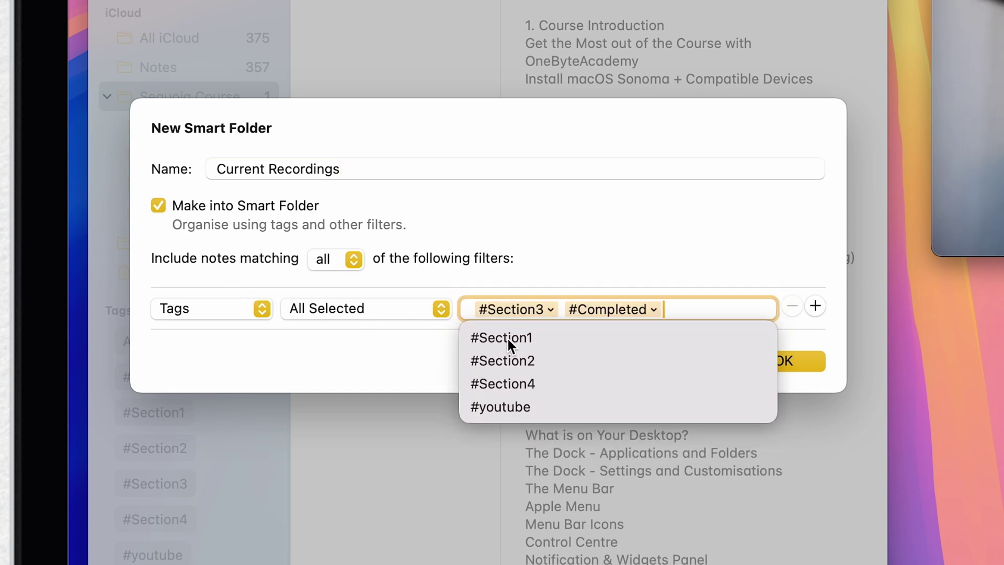
{"action": "left_click", "coordinate": [644, 250]}
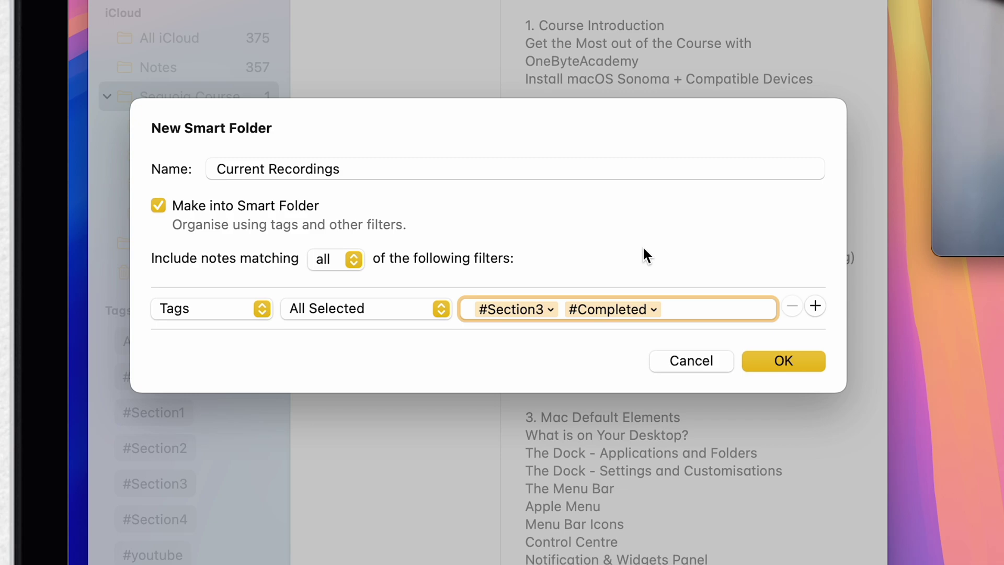
{"action": "left_click", "coordinate": [653, 309]}
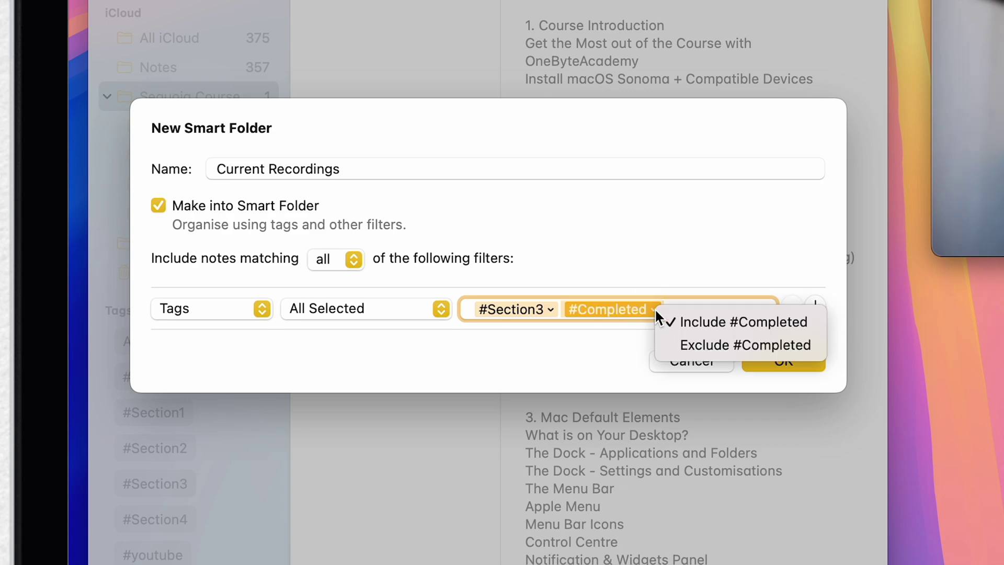
{"action": "left_click", "coordinate": [694, 342]}
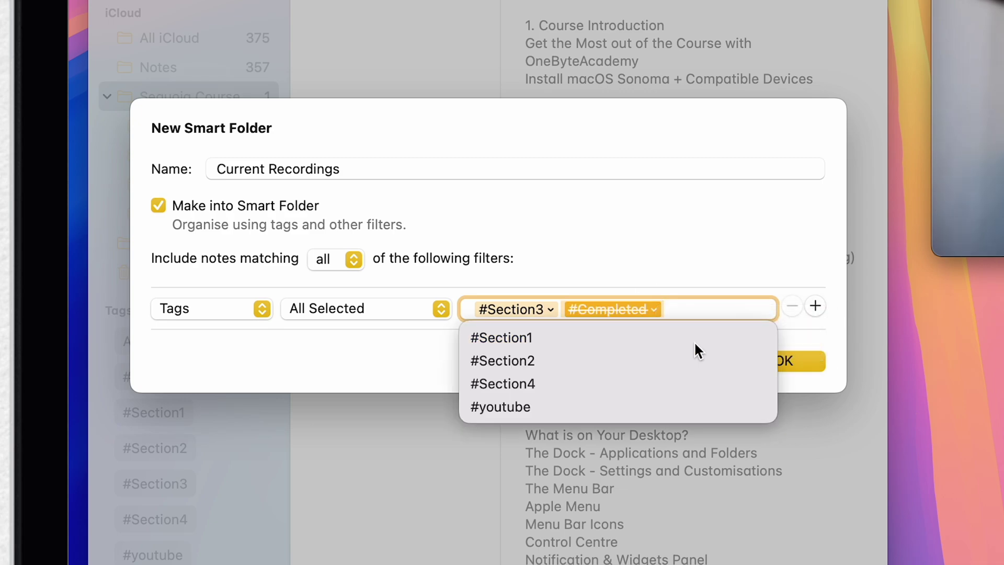
{"action": "left_click", "coordinate": [691, 265]}
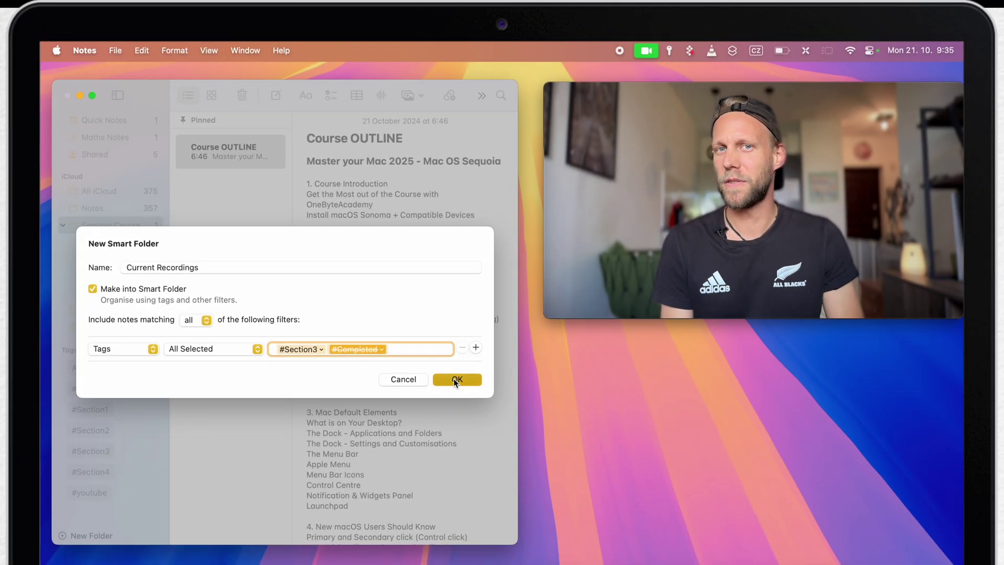
{"action": "left_click", "coordinate": [457, 379]}
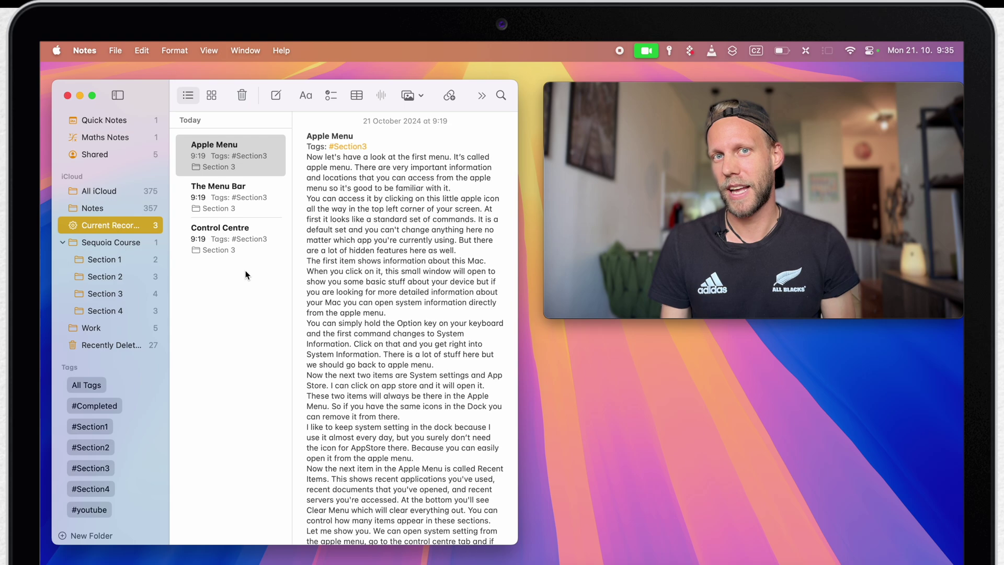
- Open The Menu Bar note in the Section 3 folder, scrolled to its closing paragraph
{"action": "left_click", "coordinate": [99, 293]}
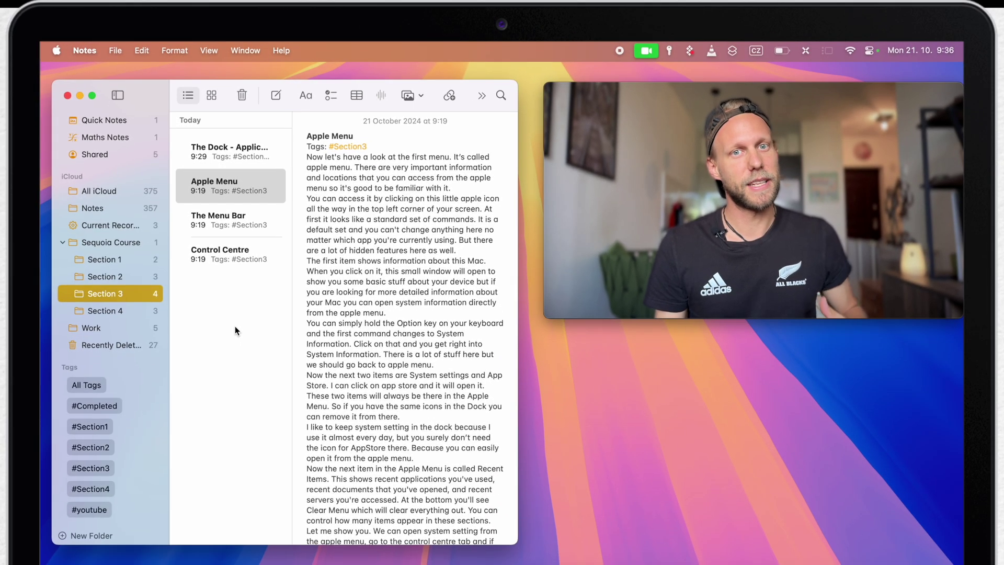
{"action": "left_click", "coordinate": [229, 219]}
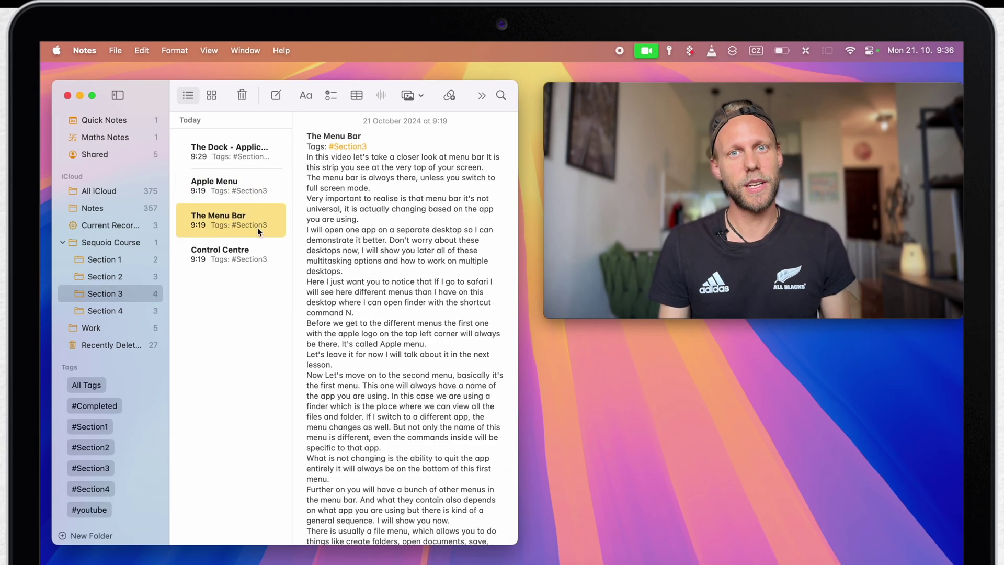
{"action": "scroll", "coordinate": [363, 318], "scroll_direction": "down", "scroll_amount": 10}
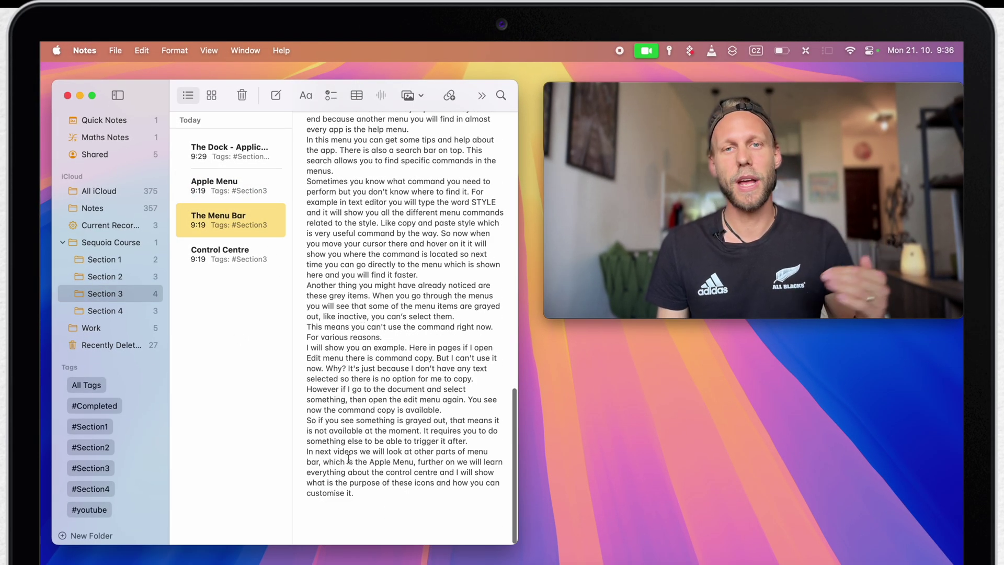
{"action": "left_click_drag", "start_coordinate": [369, 462], "coordinate": [417, 469]}
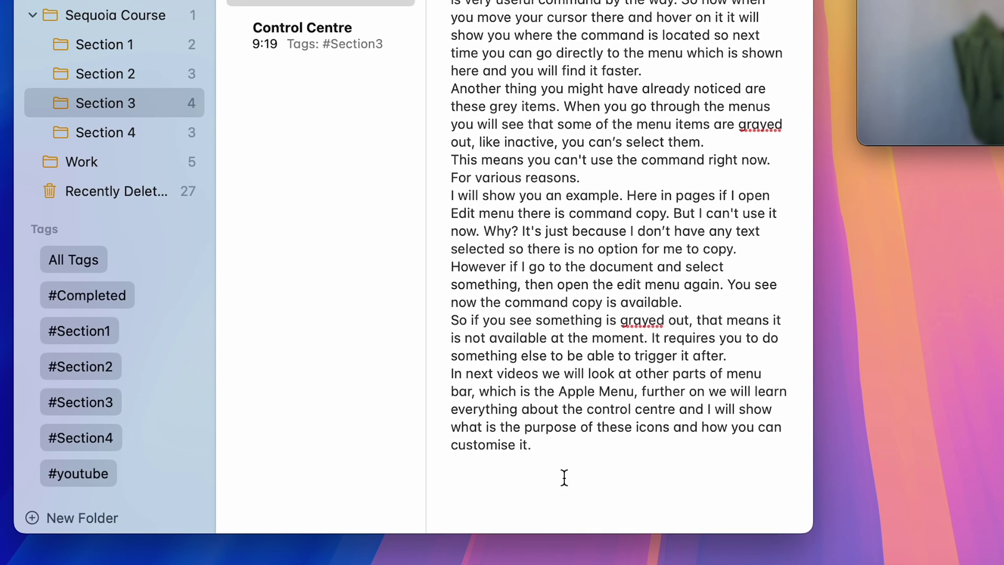
- Add a link to the Apple Menu note at the end of The Menu Bar note
{"action": "right_click", "coordinate": [564, 477]}
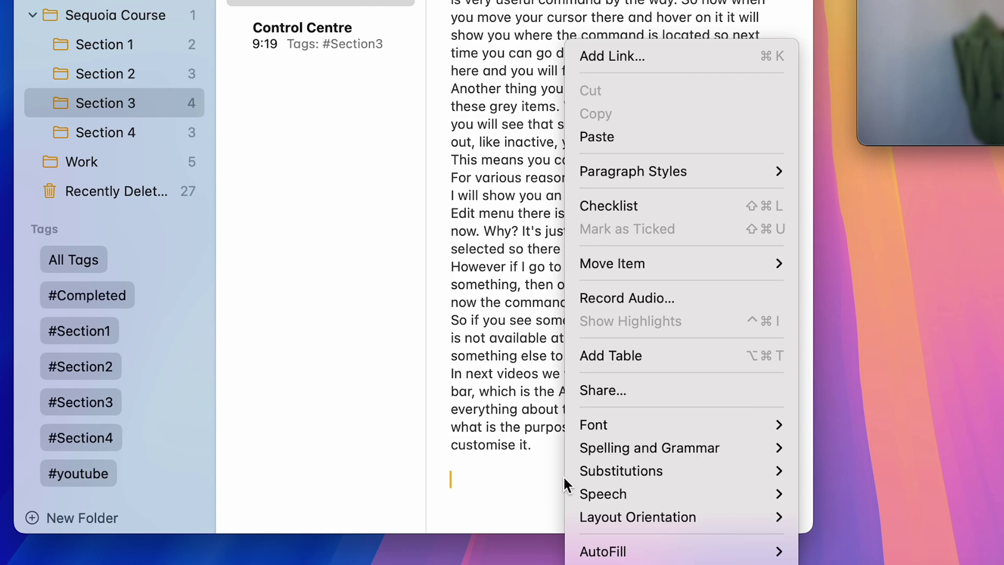
{"action": "left_click", "coordinate": [598, 54]}
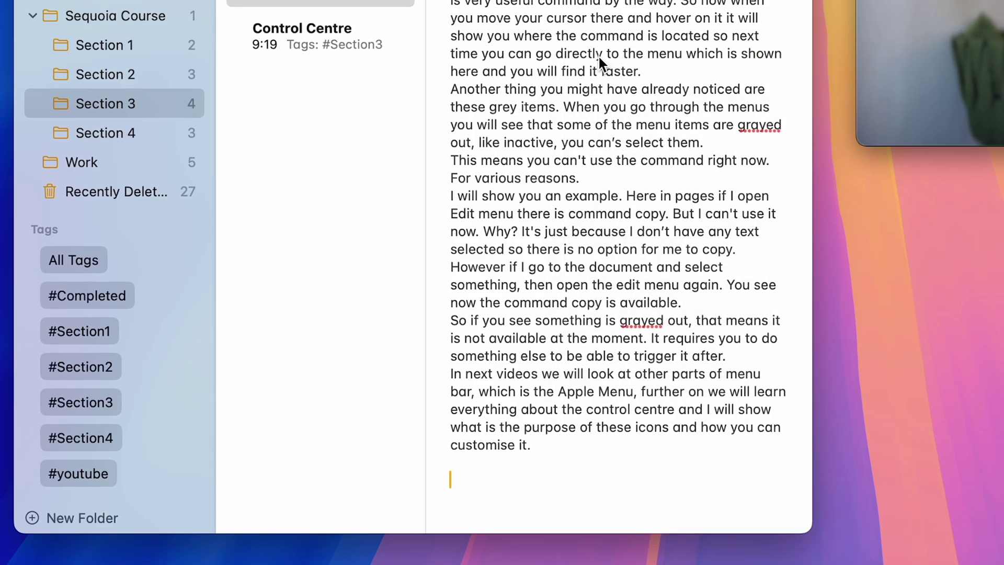
{"action": "type", "text": "apple"}
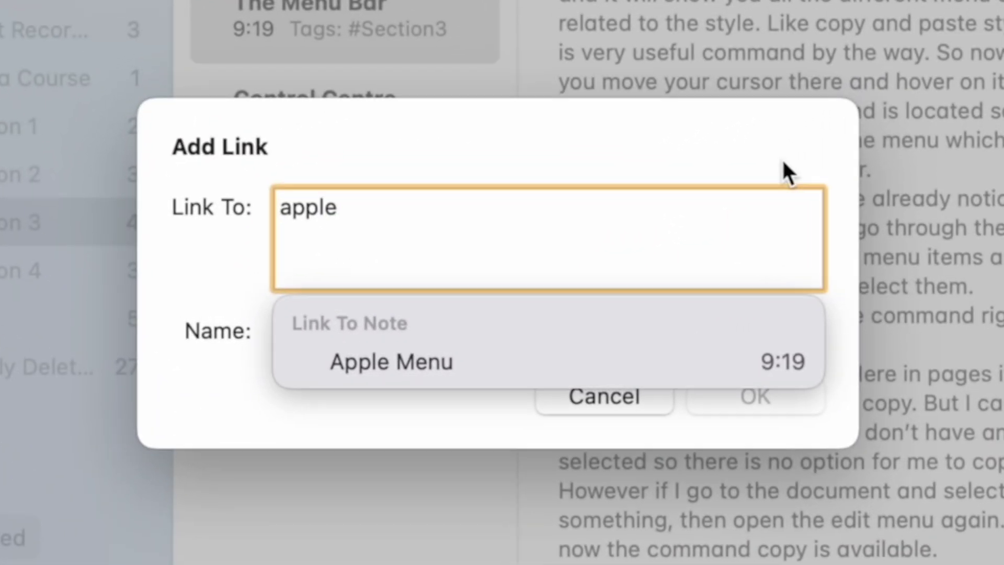
{"action": "left_click", "coordinate": [344, 367]}
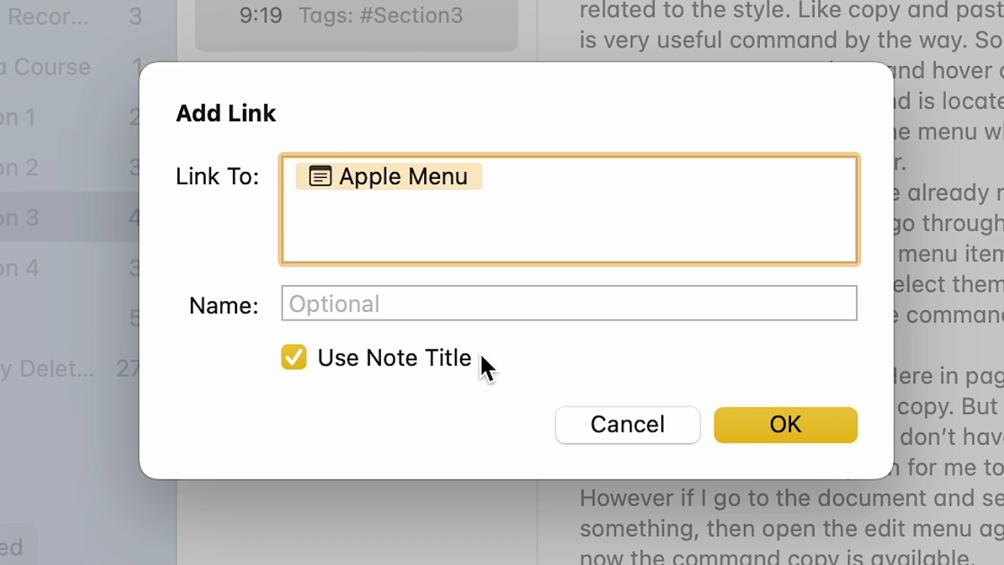
{"action": "left_click", "coordinate": [802, 425]}
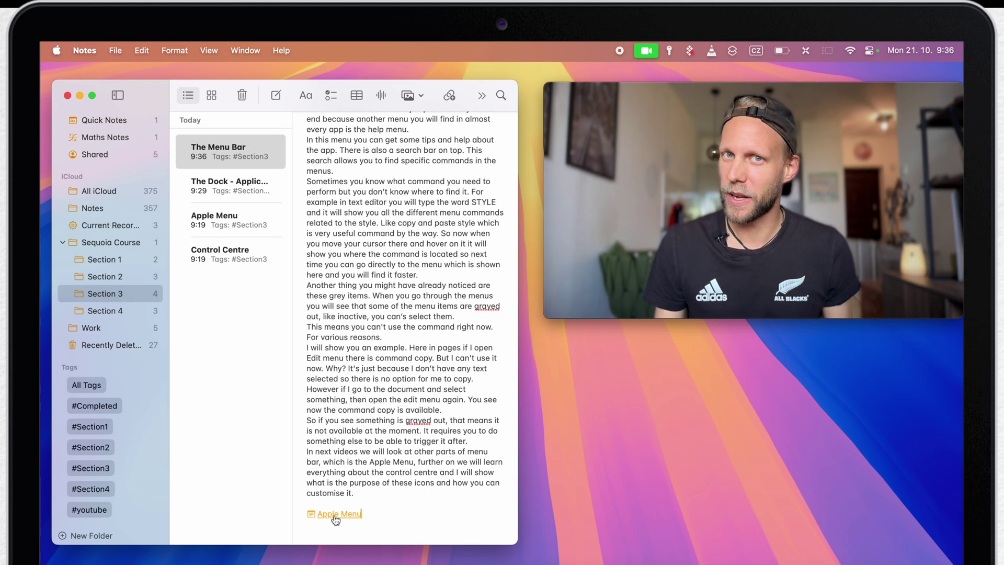
- Test the Apple Menu link, then return and place the cursor below it
{"action": "left_click", "coordinate": [335, 514]}
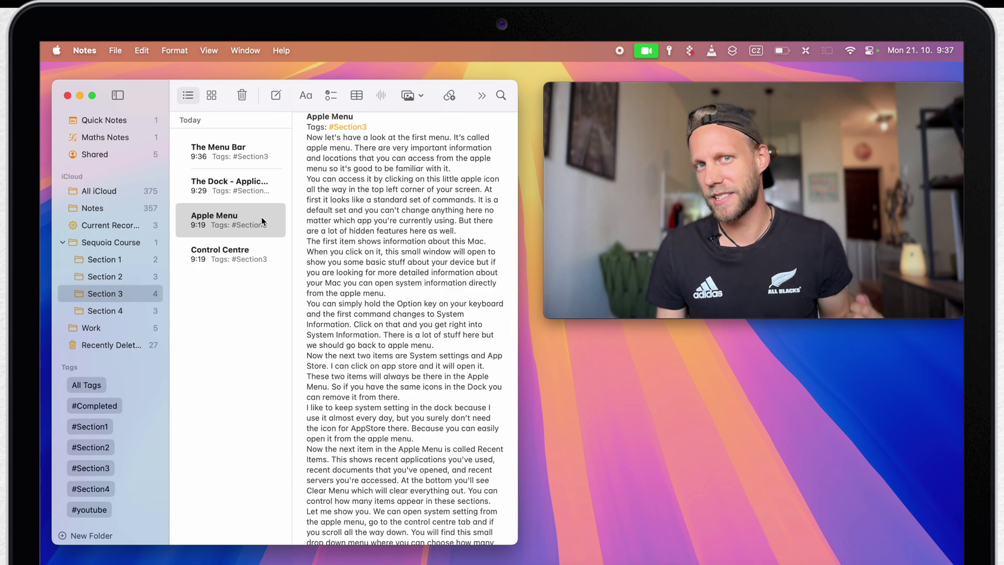
{"action": "left_click", "coordinate": [220, 152]}
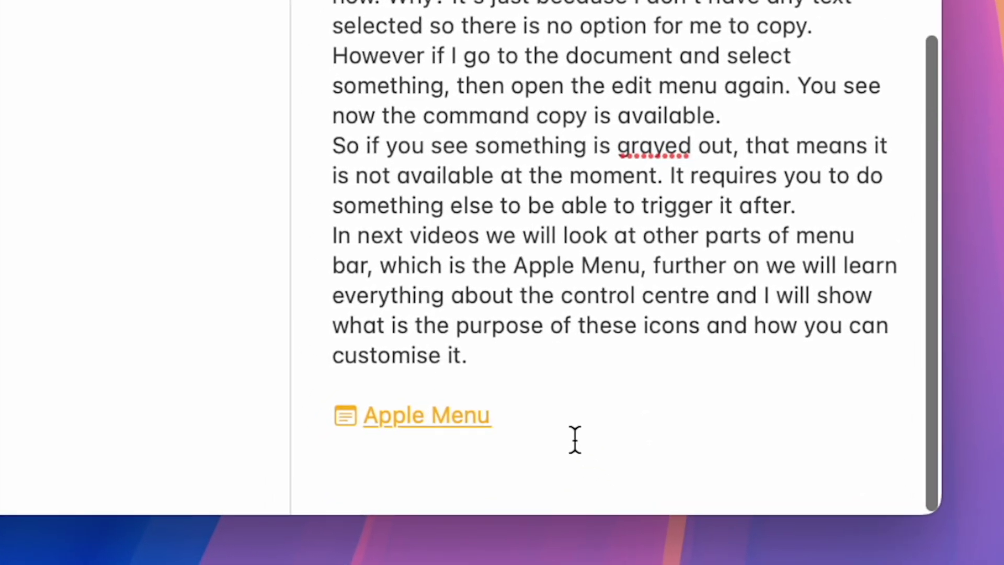
{"action": "left_click", "coordinate": [389, 458]}
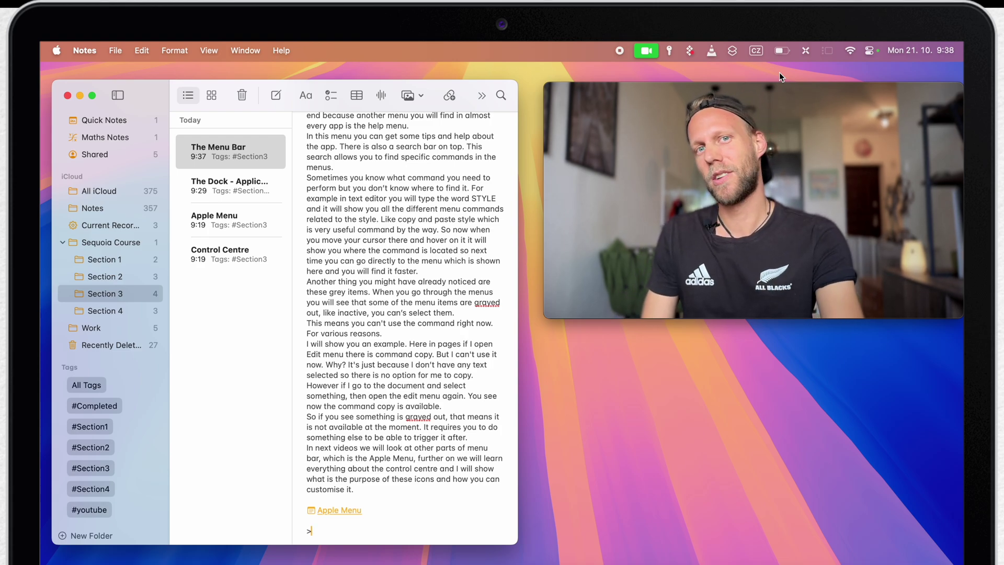
{"action": "left_click", "coordinate": [756, 51]}
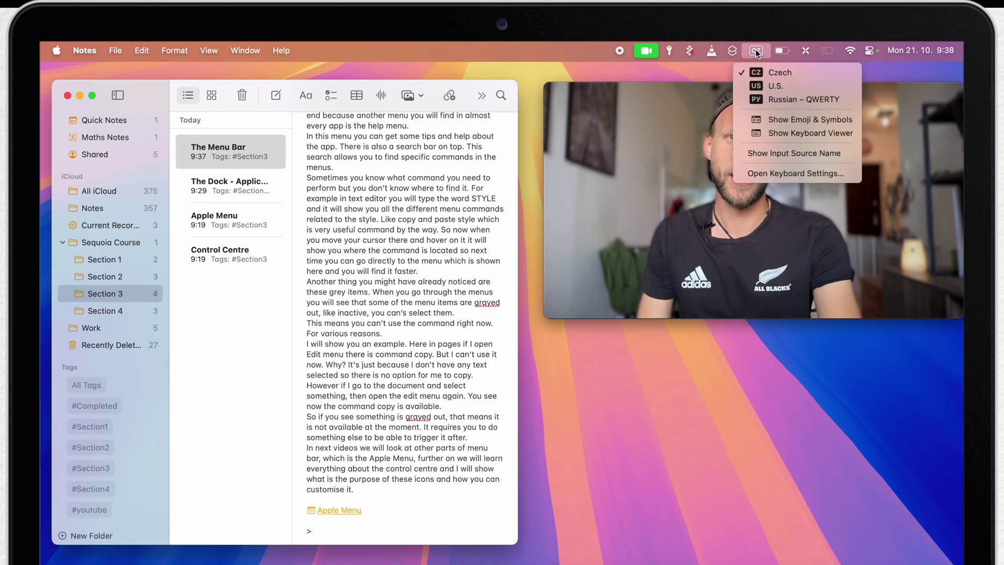
{"action": "left_click", "coordinate": [779, 136]}
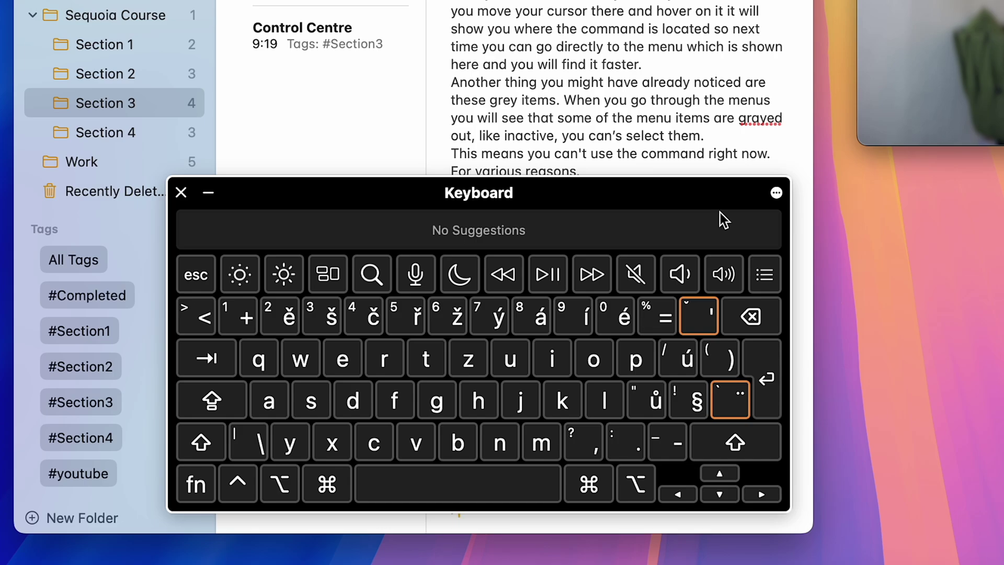
{"action": "key", "text": "alt"}
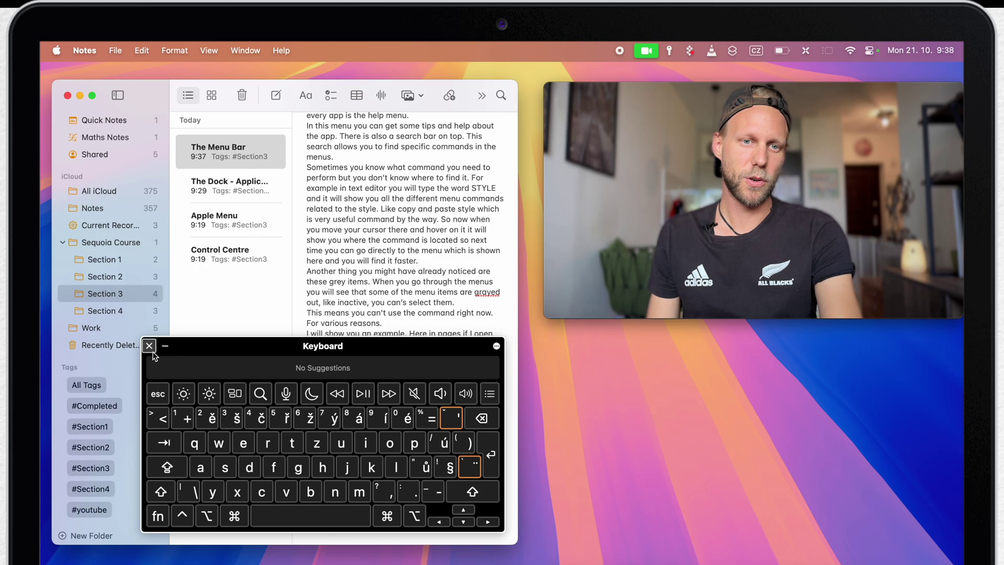
{"action": "left_click", "coordinate": [181, 195]}
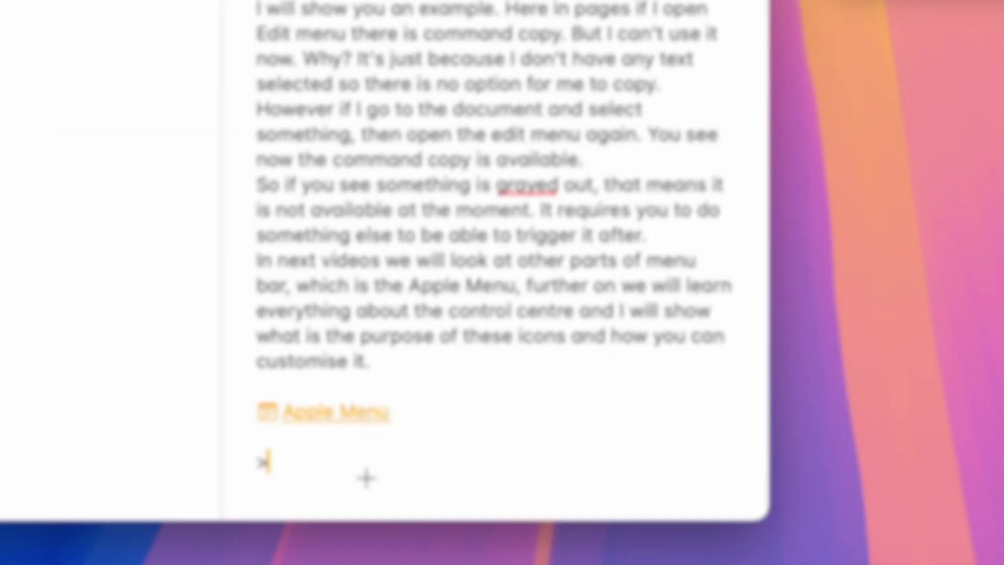
- Type '>Apple' and accept the Apple Menu suggestion to insert a second link
{"action": "type", "text": ">A"}
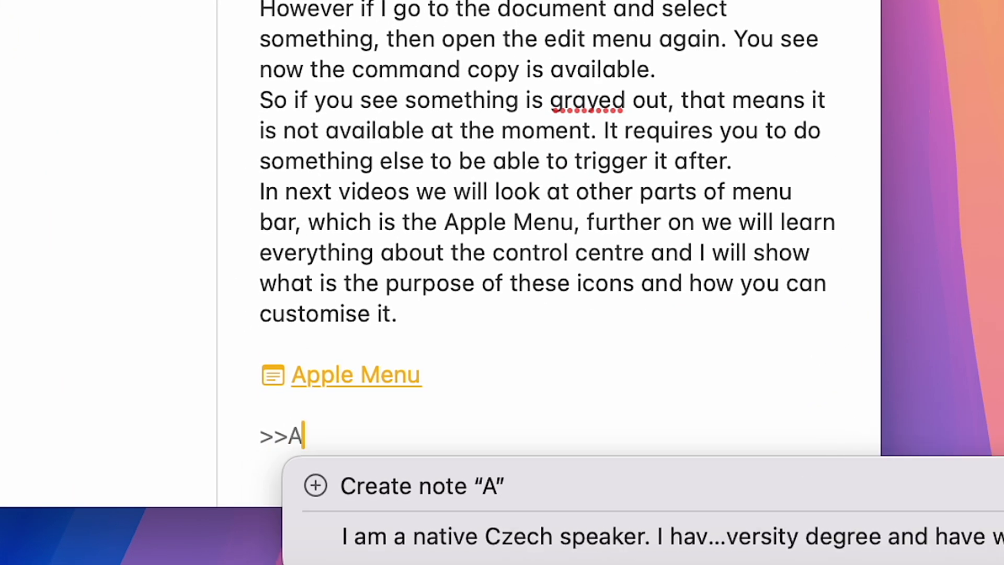
{"action": "type", "text": "pple"}
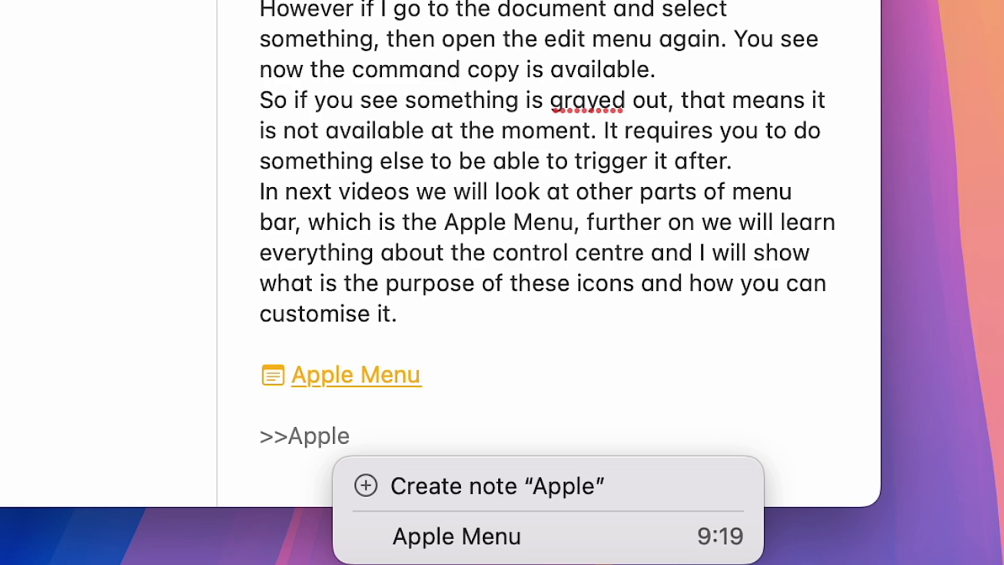
{"action": "left_click", "coordinate": [418, 536]}
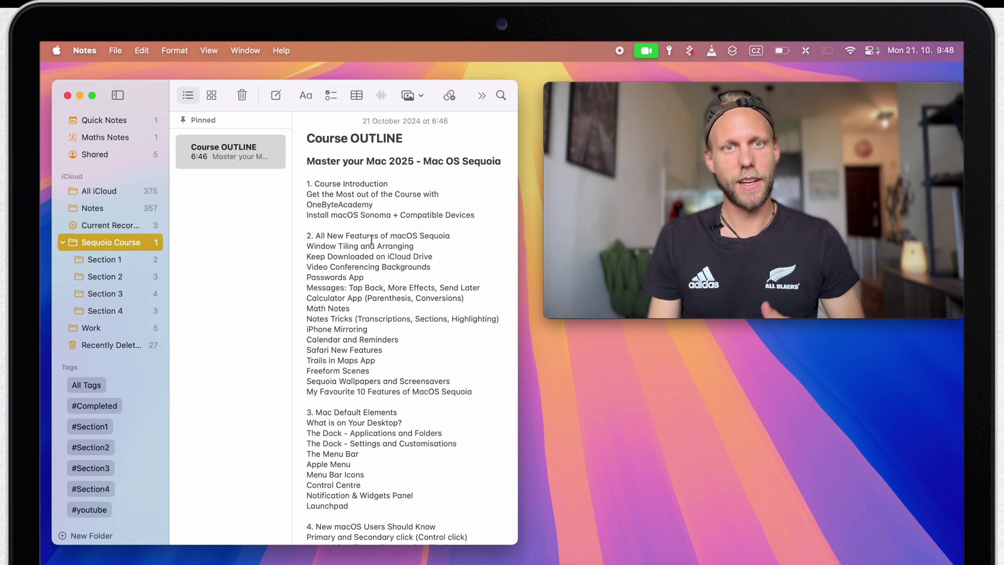
- Link the 'Get the Most out of the Course' line to its matching note
{"action": "right_click", "coordinate": [363, 203]}
{"action": "left_click", "coordinate": [381, 186]}
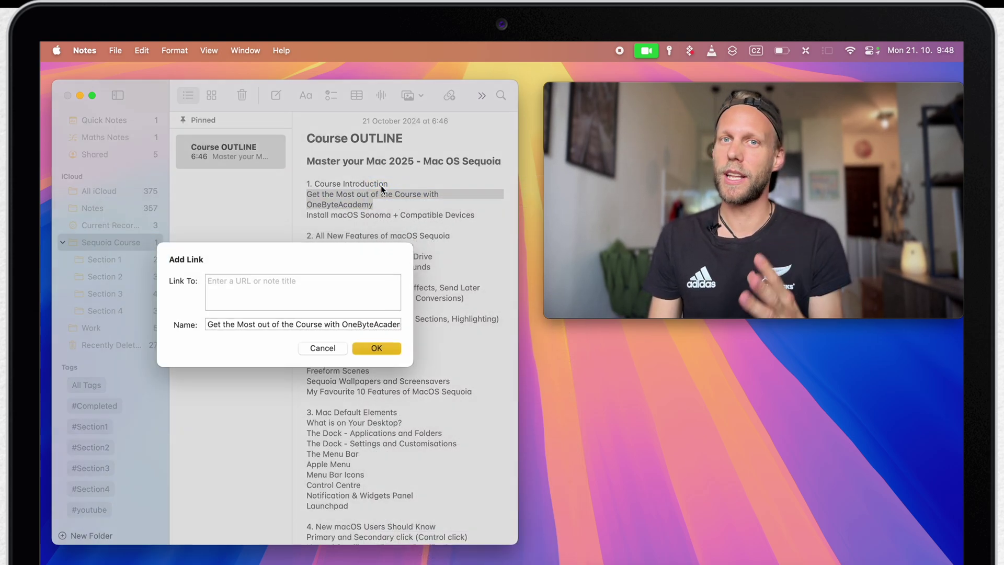
{"action": "type", "text": "get"}
{"action": "key", "text": "Return"}
{"action": "left_click", "coordinate": [381, 356]}
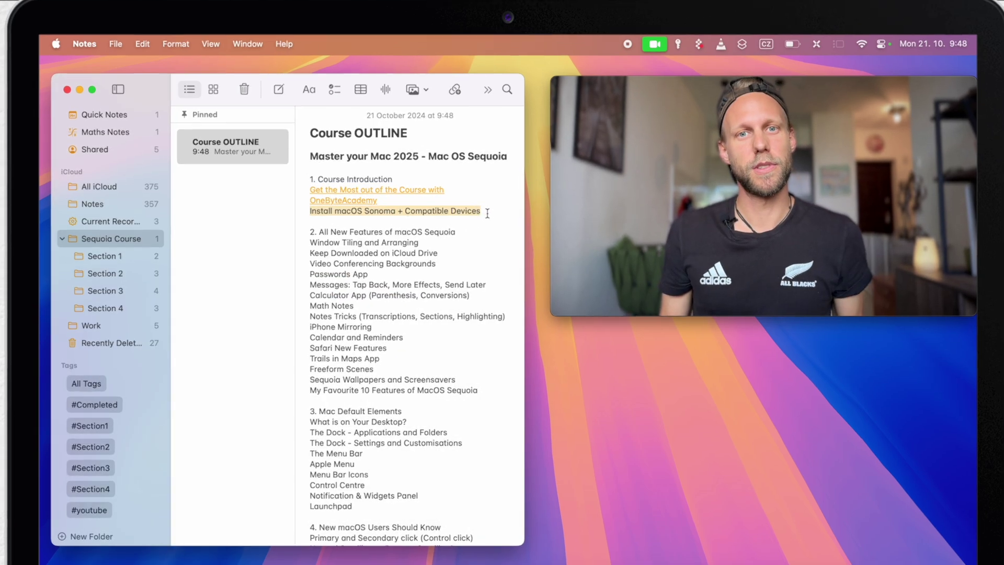
- Link the Install line to the Install MacOS Sequoia note and open it
{"action": "key", "text": "super+k"}
{"action": "type", "text": "inst"}
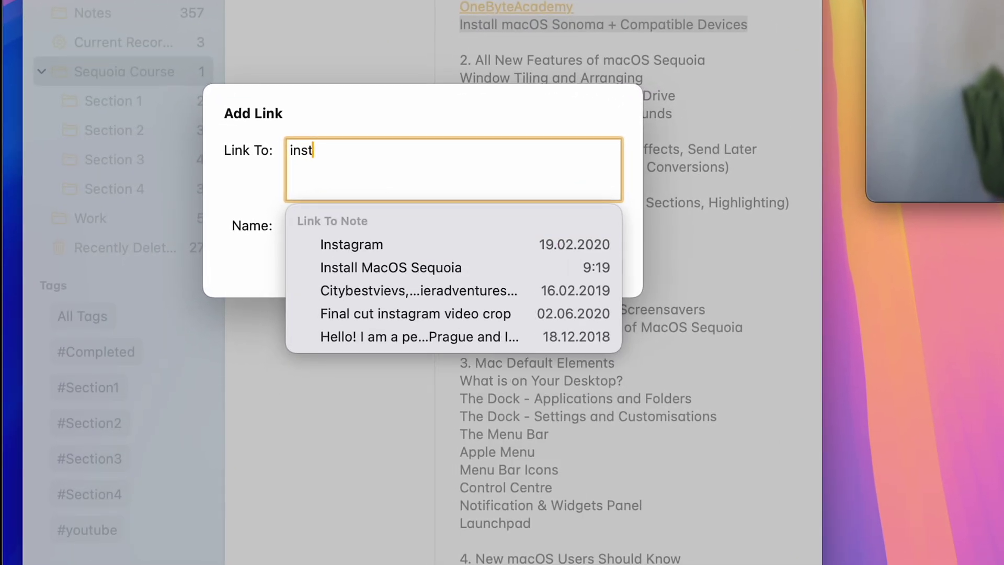
{"action": "left_click", "coordinate": [429, 264]}
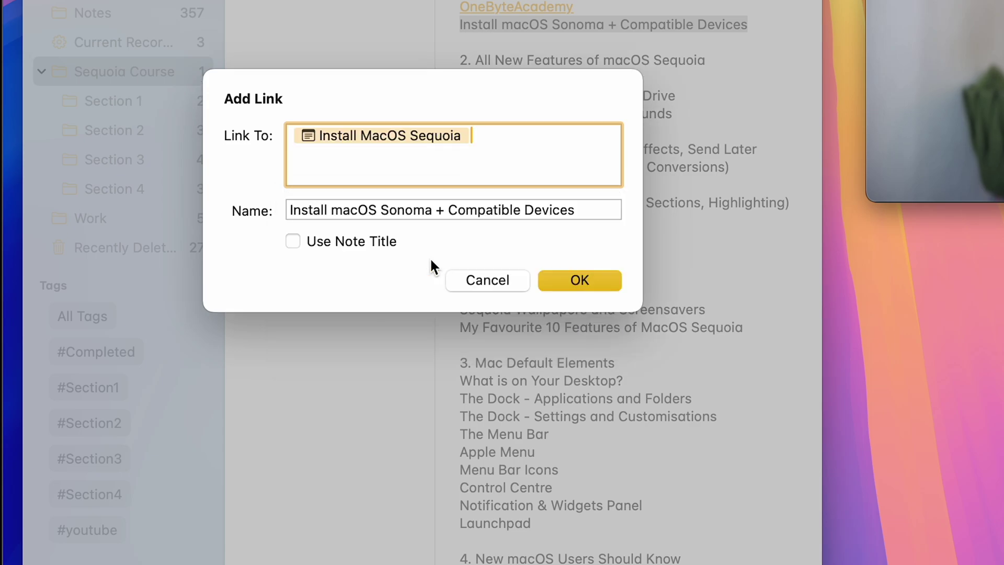
{"action": "left_click", "coordinate": [566, 280]}
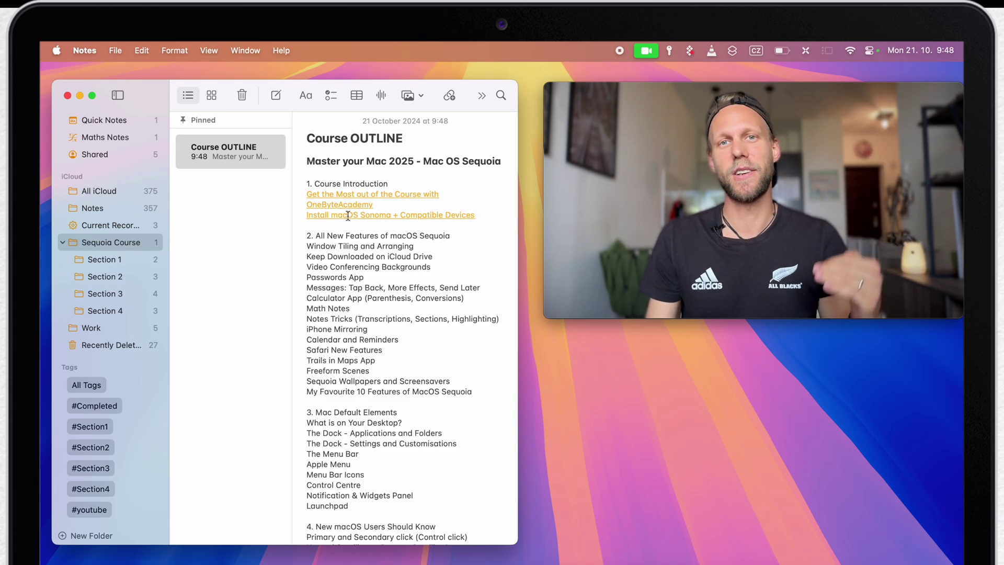
{"action": "left_click", "coordinate": [347, 215]}
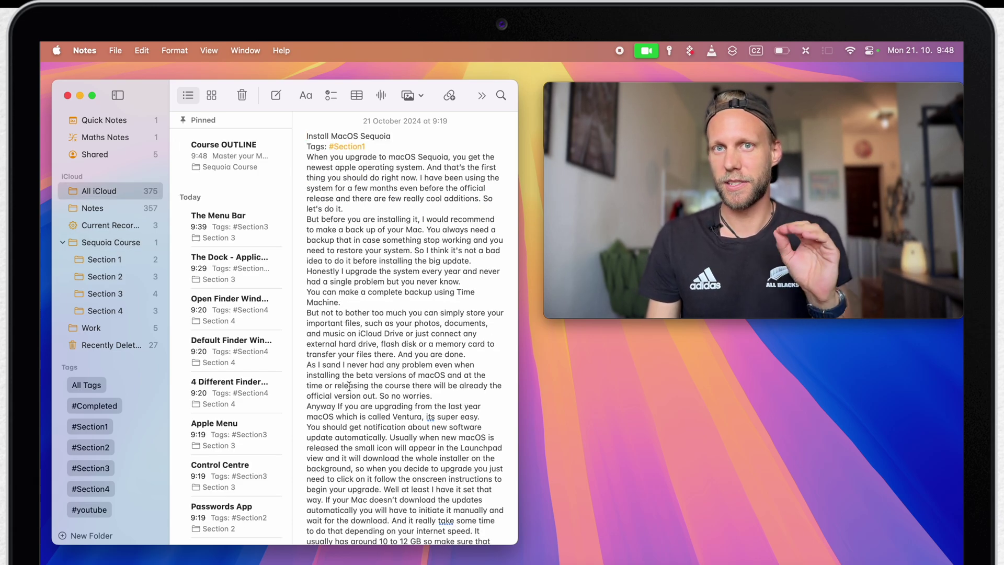
- Show the Sequoia Course folder's notes, heading to its Section 3 subfolder
{"action": "left_click", "coordinate": [114, 244]}
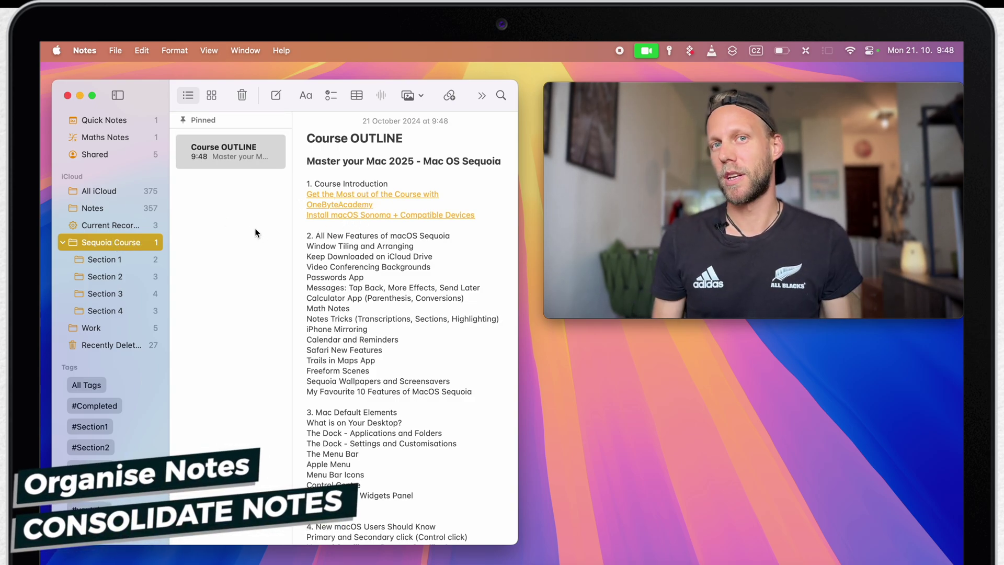
{"action": "mouse_move", "coordinate": [118, 304]}
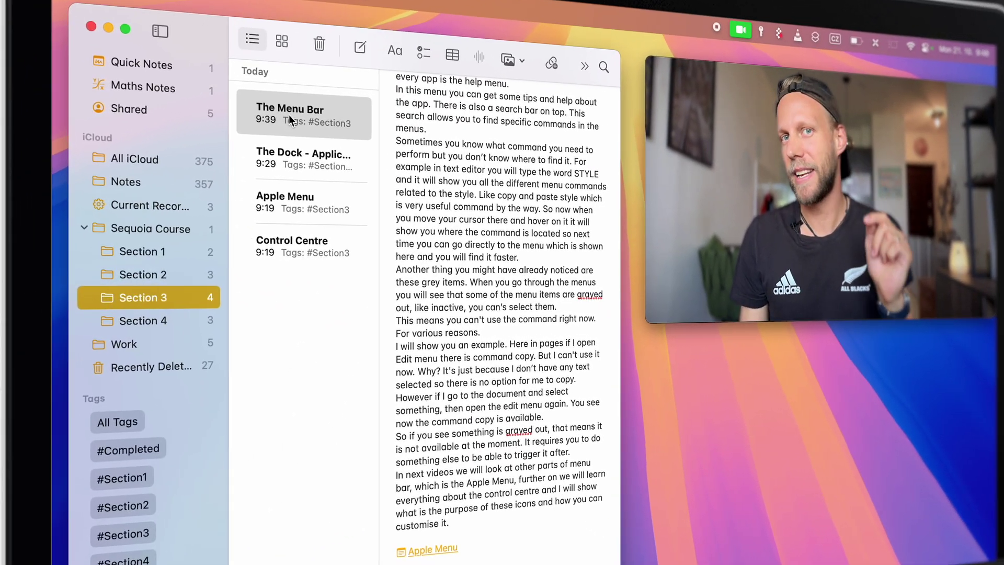
- Open the Section 3 notes in separate windows and title The Menu Bar note 'Section 3: Mac Default Elements'
{"action": "double_click", "coordinate": [225, 123]}
{"action": "left_click_drag", "start_coordinate": [283, 19], "coordinate": [244, 300]}
{"action": "left_click", "coordinate": [307, 152]}
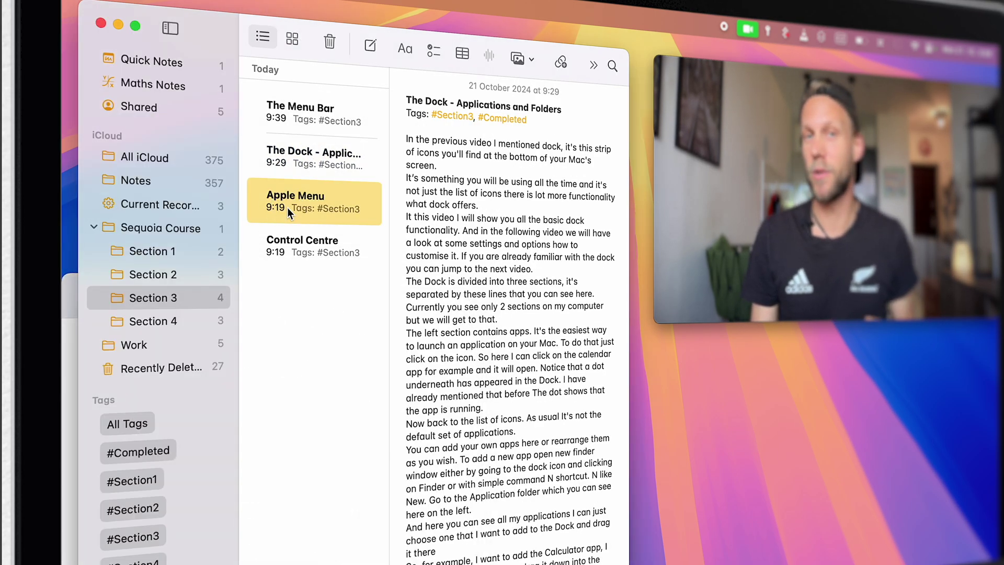
{"action": "left_click", "coordinate": [287, 207]}
{"action": "left_click", "coordinate": [300, 245]}
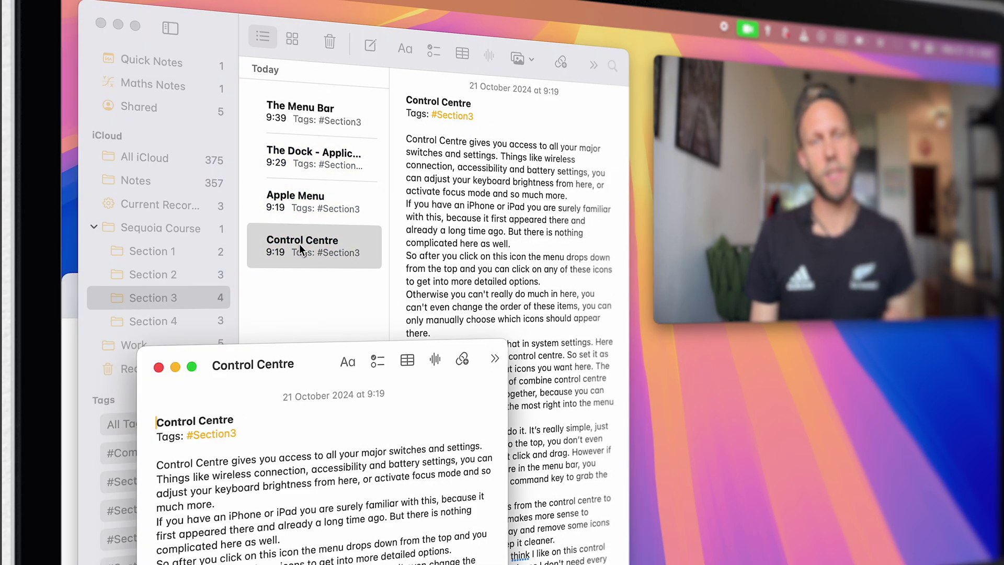
{"action": "left_click", "coordinate": [65, 290]}
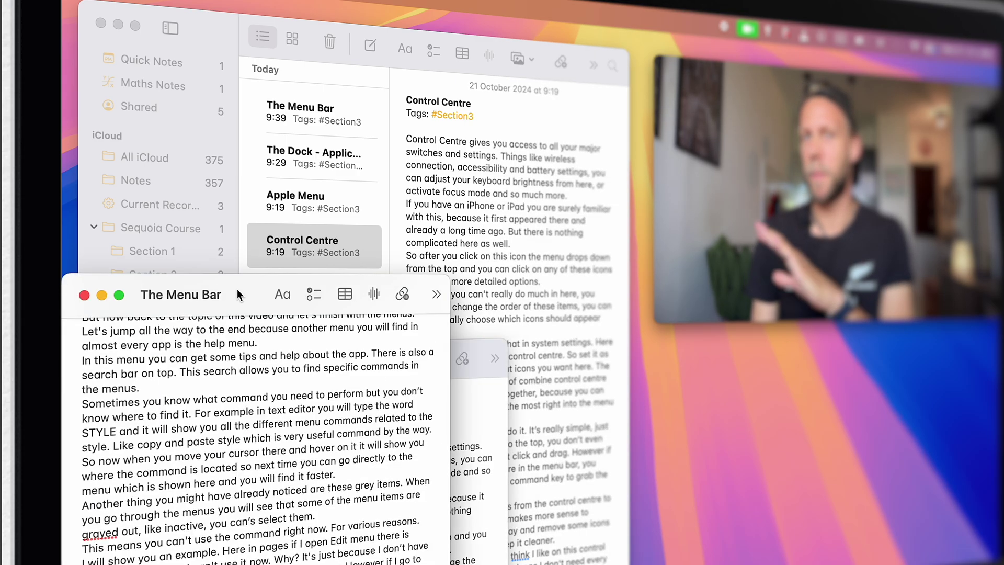
{"action": "left_click_drag", "start_coordinate": [237, 288], "coordinate": [377, 27]}
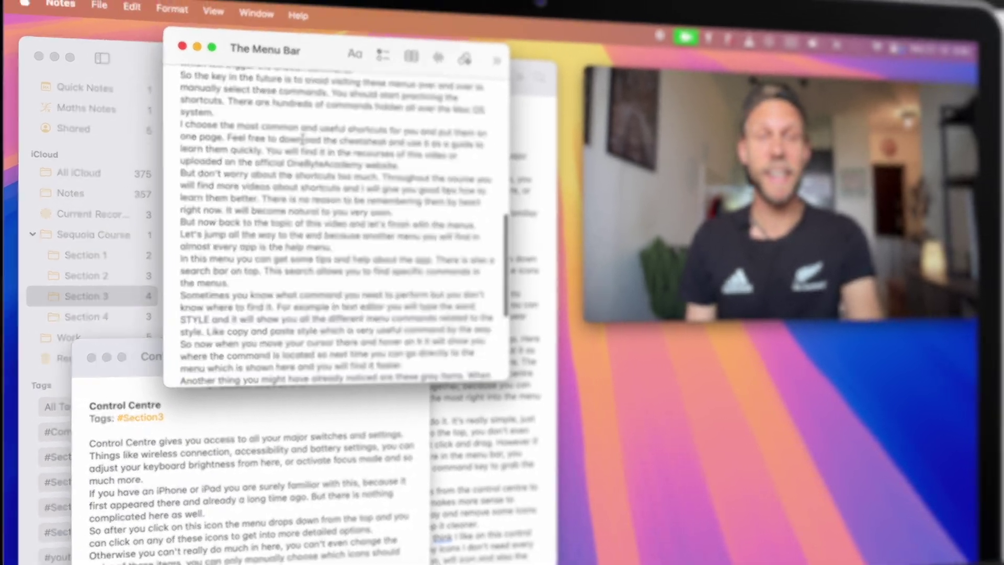
{"action": "scroll", "coordinate": [302, 138], "scroll_direction": "up", "scroll_amount": 15}
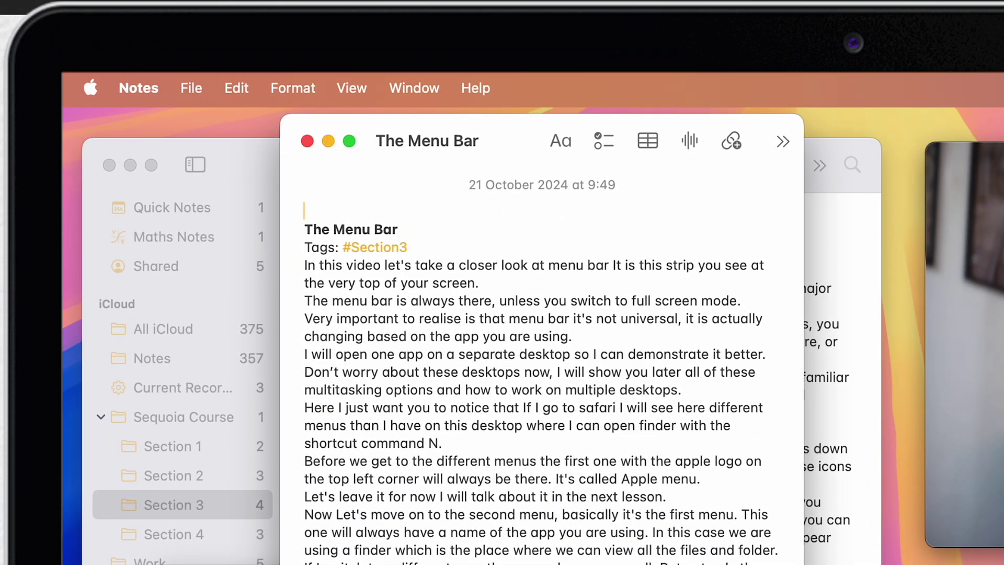
{"action": "type", "text": "Section 3"}
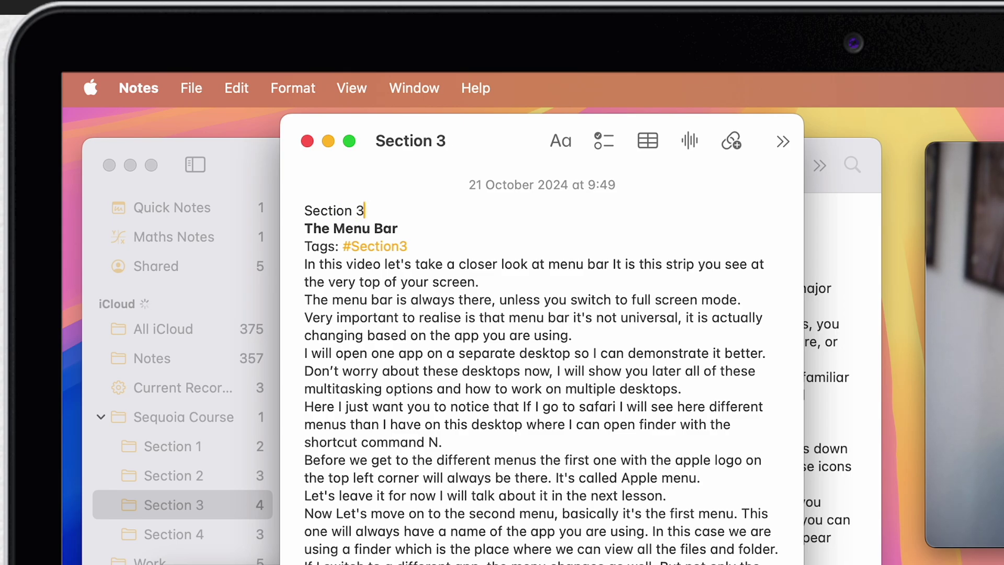
{"action": "type", "text": ": Mac Default Ele"}
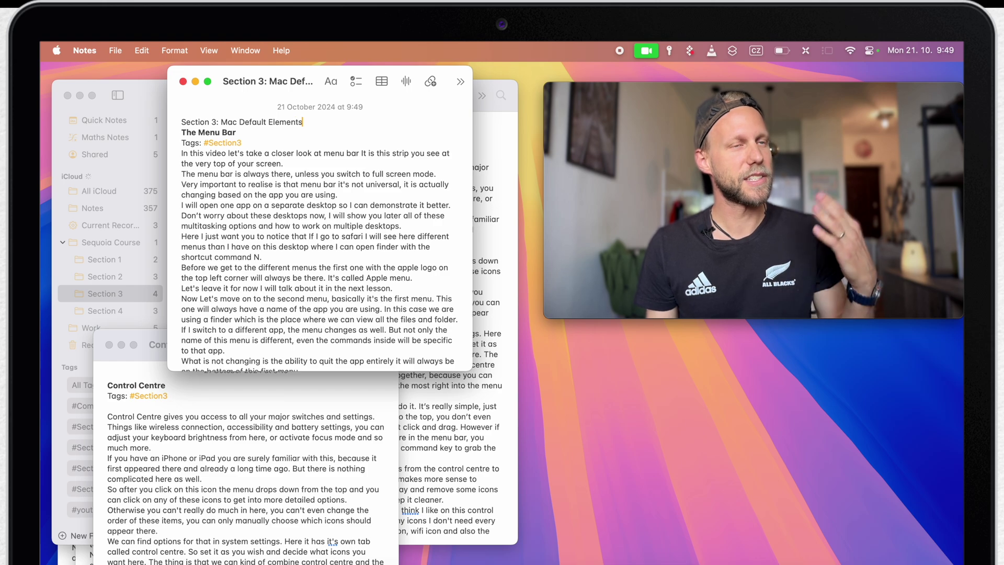
{"action": "type", "text": "ments"}
{"action": "key", "text": "Return"}
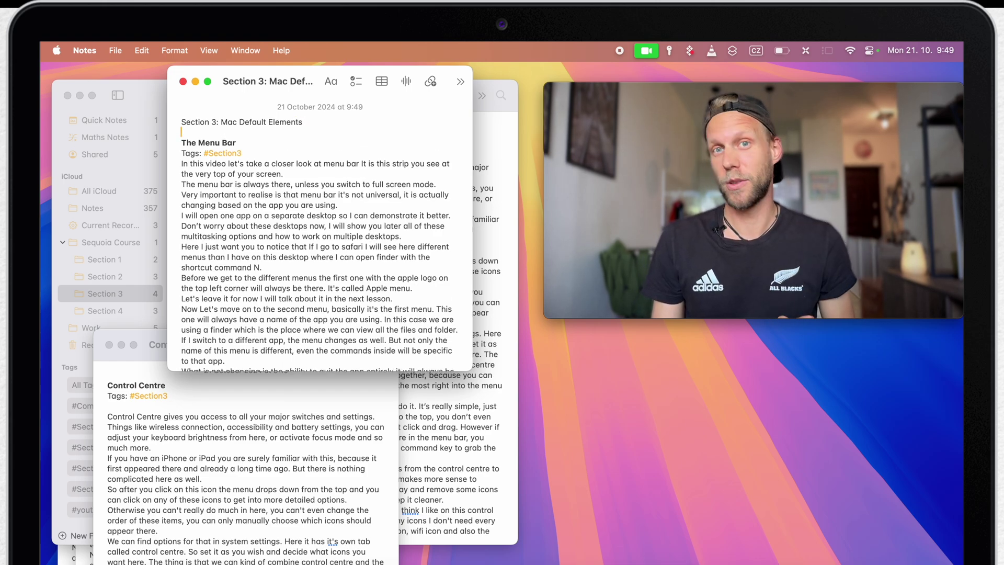
- Move the Control Centre text to the end of the Section 3 note and close its empty note
{"action": "left_click", "coordinate": [212, 412]}
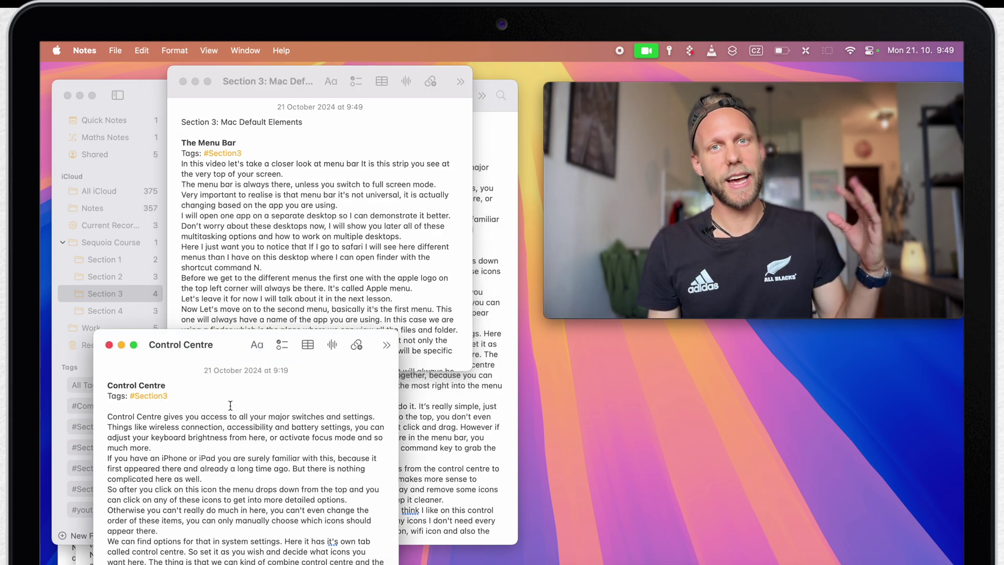
{"action": "key", "text": "super+a"}
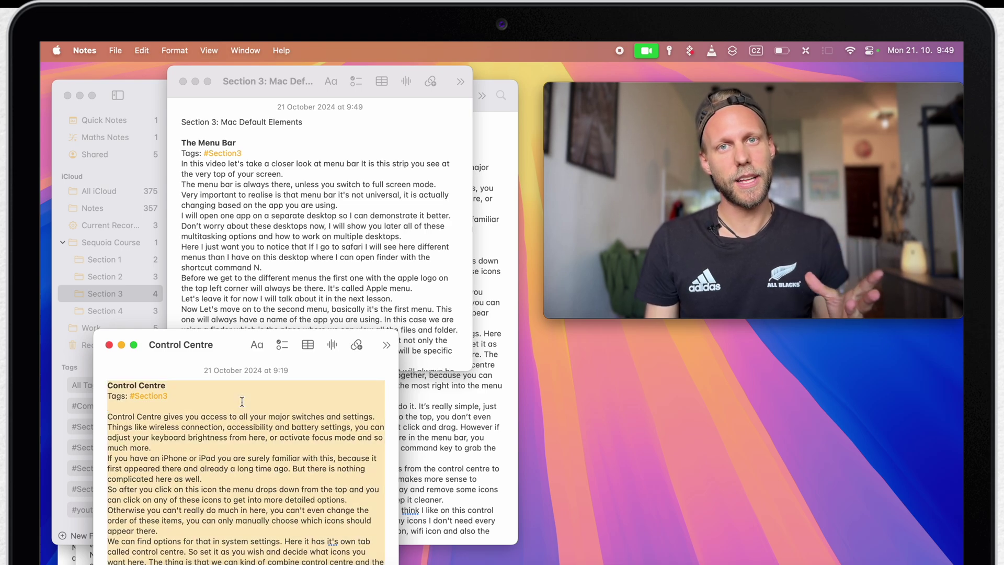
{"action": "key", "text": "super+x"}
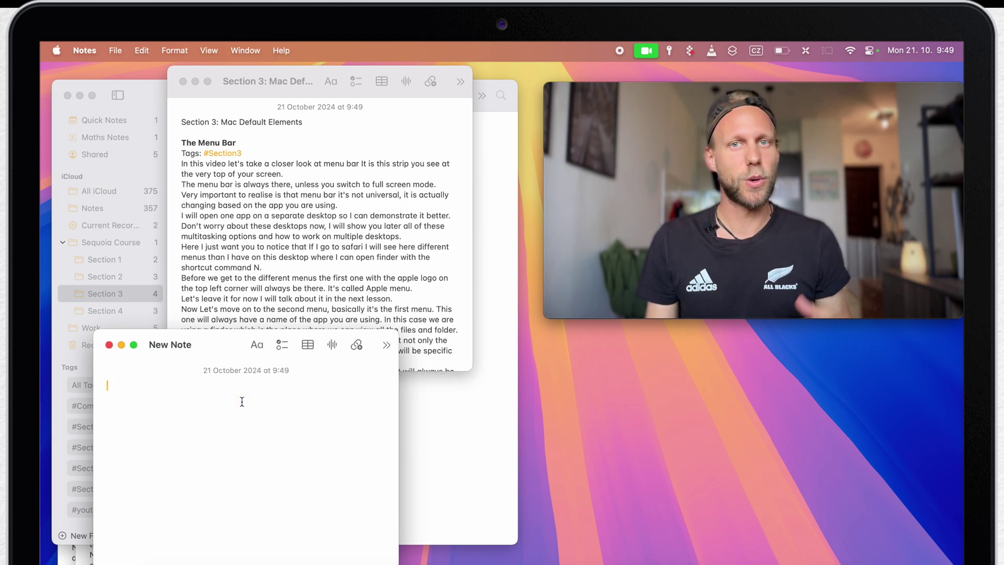
{"action": "left_click", "coordinate": [413, 231]}
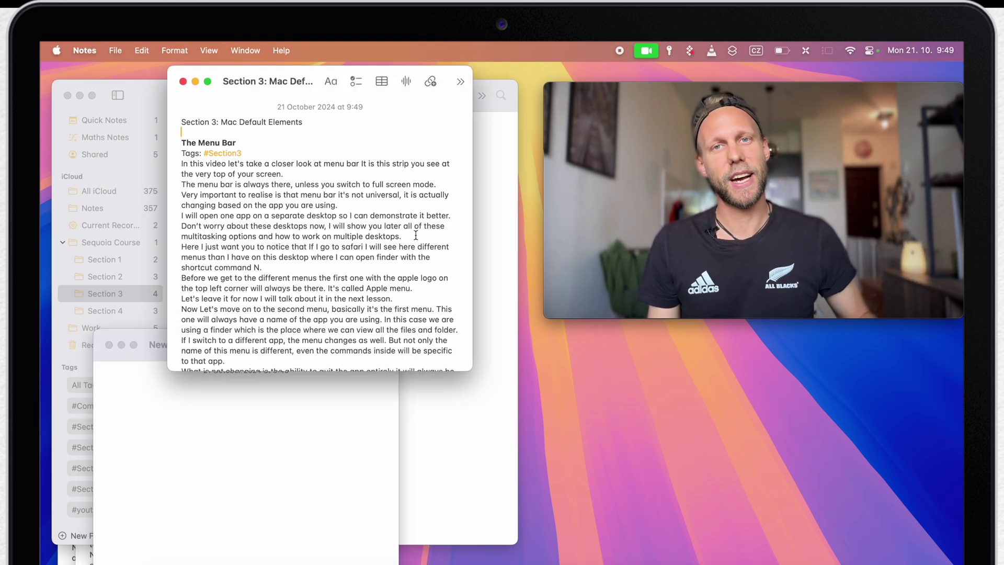
{"action": "scroll", "coordinate": [416, 235], "scroll_direction": "down", "scroll_amount": 15}
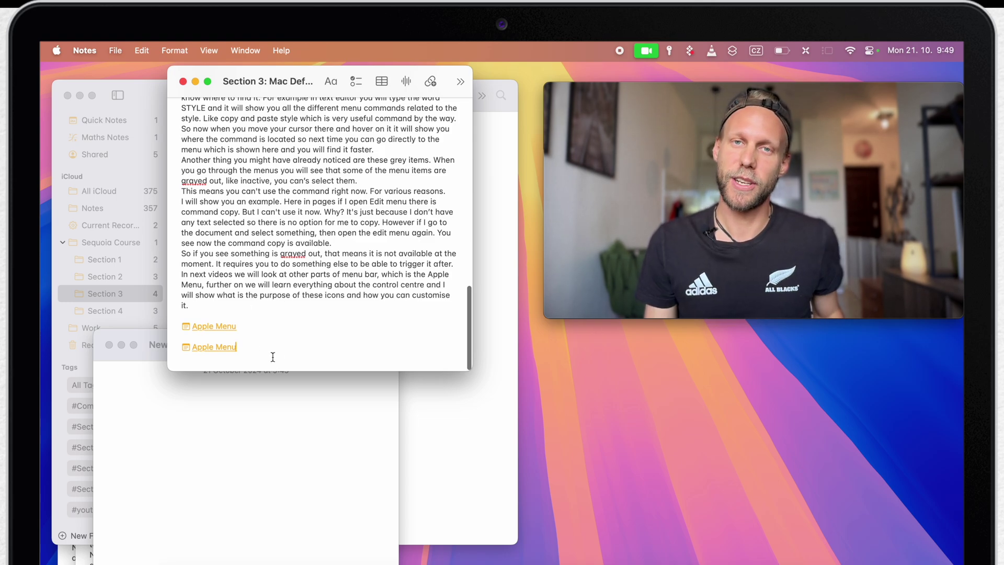
{"action": "key", "text": "Return"}
{"action": "key", "text": "Return"}
{"action": "key", "text": "super+v"}
{"action": "left_click", "coordinate": [138, 396]}
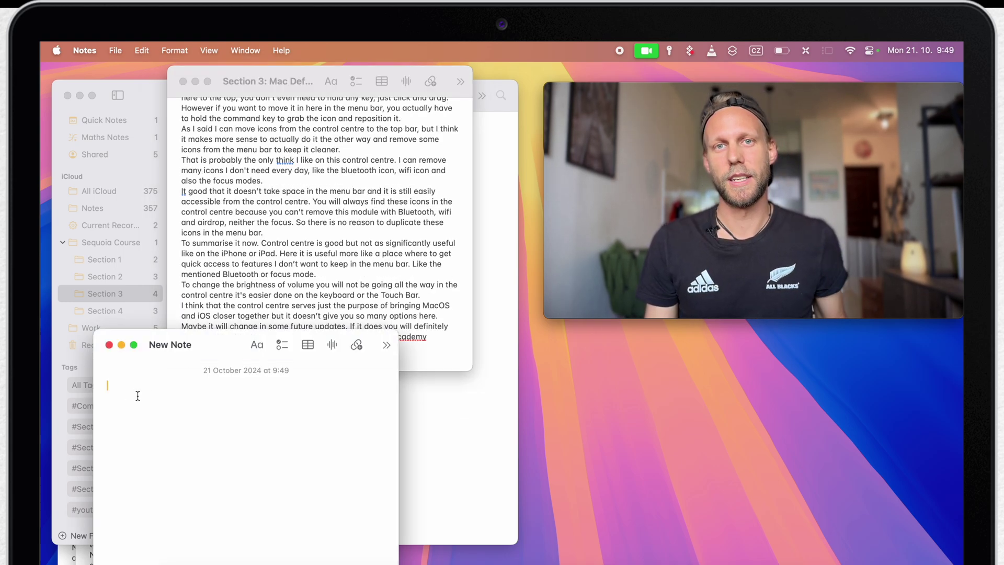
{"action": "left_click", "coordinate": [109, 344]}
- Move the Apple Menu text into the Section 3 note and discard its emptied note
{"action": "left_click", "coordinate": [179, 486]}
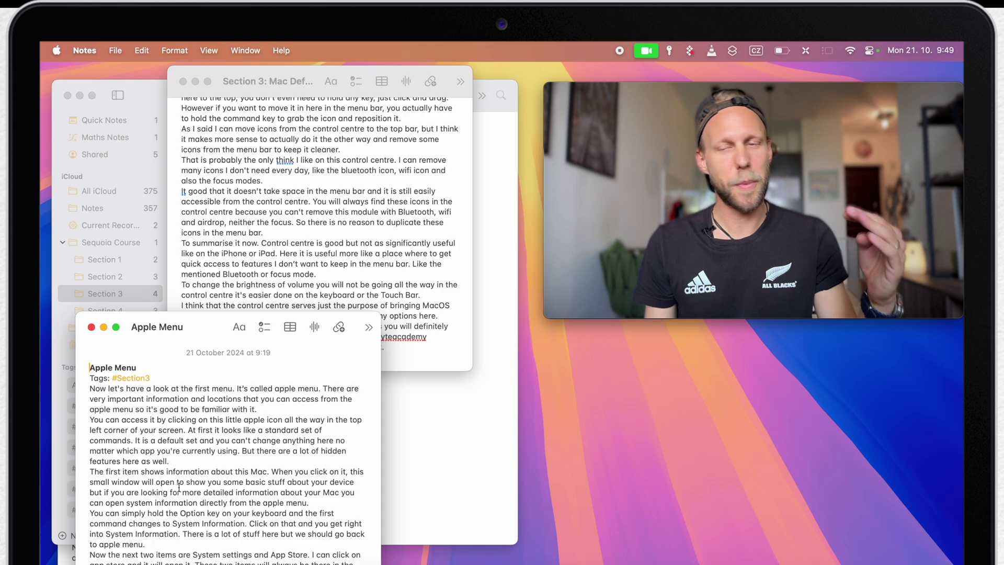
{"action": "key", "text": "super+n"}
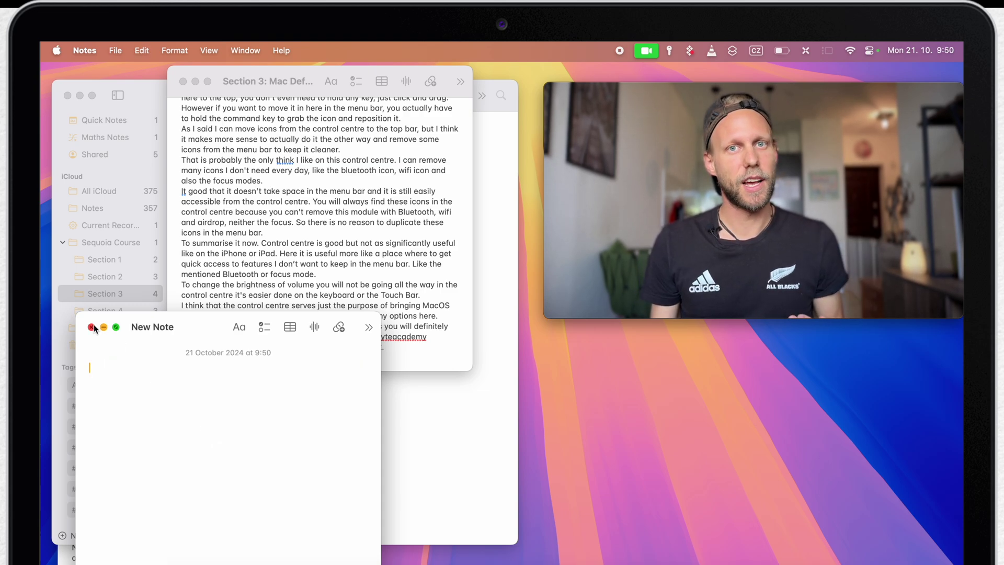
{"action": "left_click", "coordinate": [91, 328]}
{"action": "key", "text": "super+grave"}
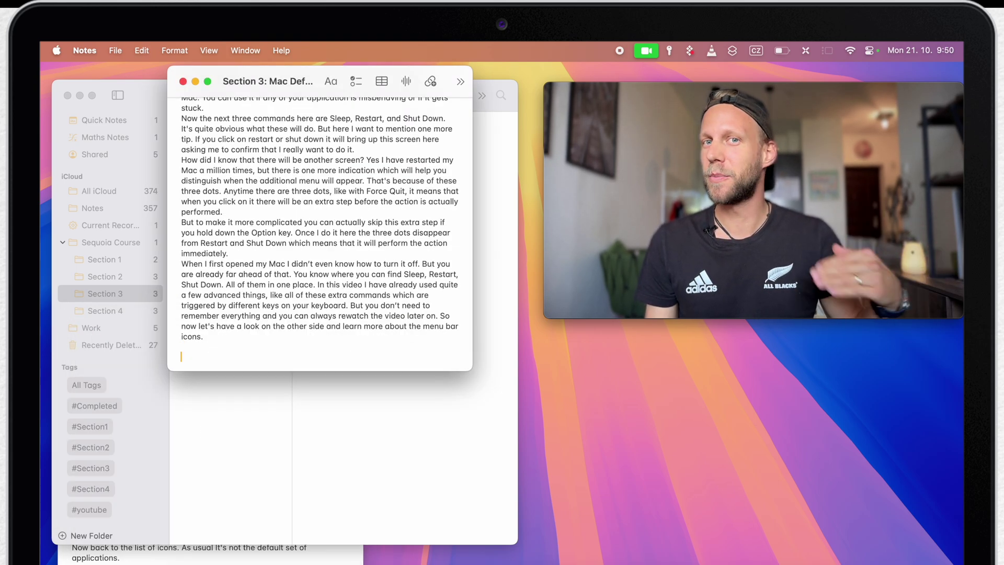
- Cut The Dock note's text, discard the empty note, and paste it at Section 3's end
{"action": "left_click", "coordinate": [208, 556]}
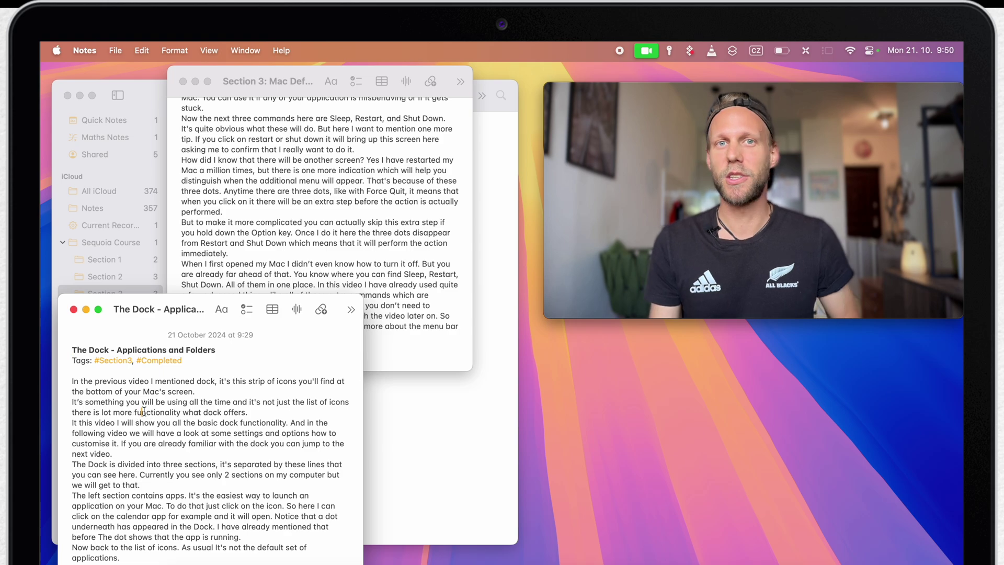
{"action": "key", "text": "super+a"}
{"action": "key", "text": "super+x"}
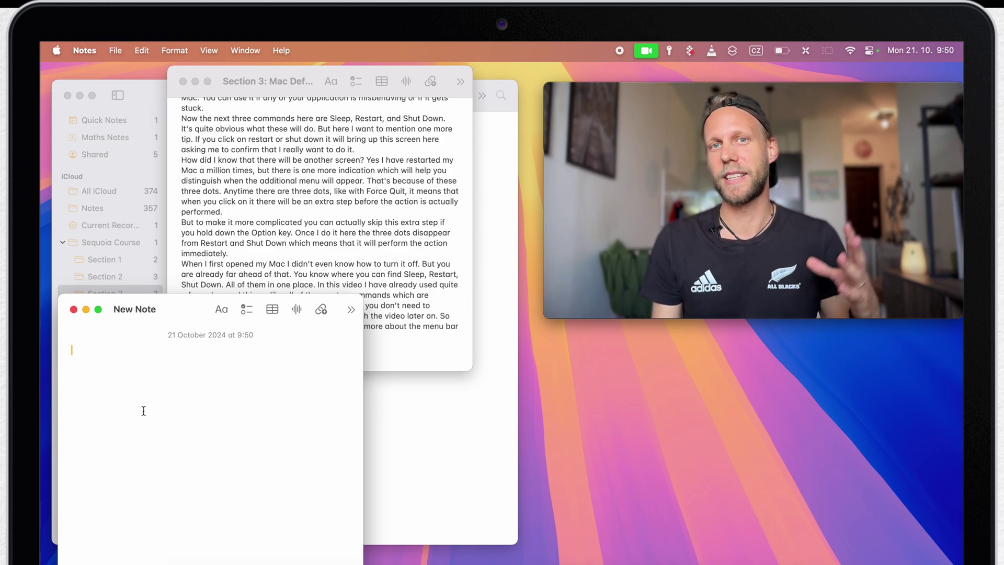
{"action": "left_click", "coordinate": [74, 309]}
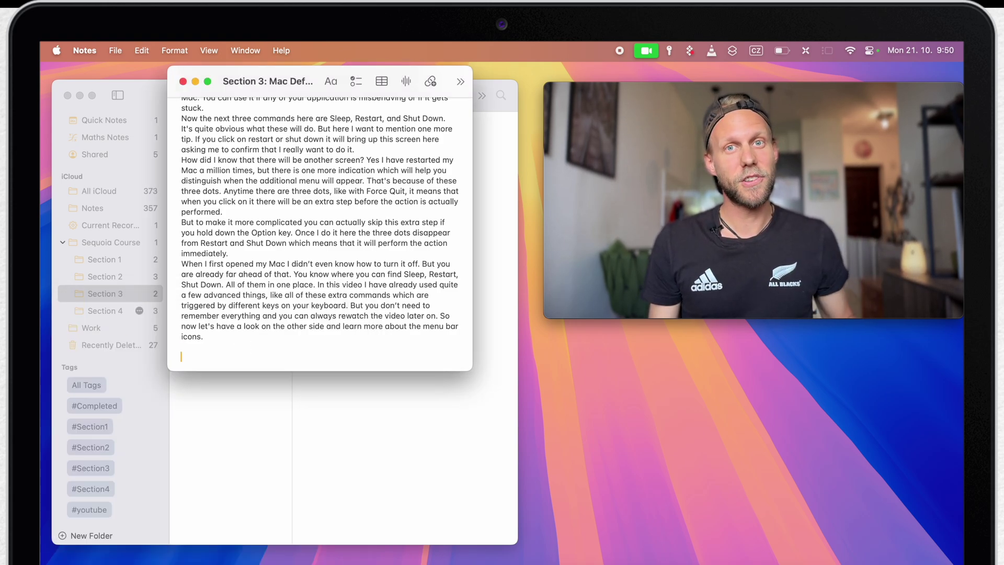
{"action": "key", "text": "super+v"}
{"action": "scroll", "coordinate": [243, 195], "scroll_direction": "up", "scroll_amount": 10}
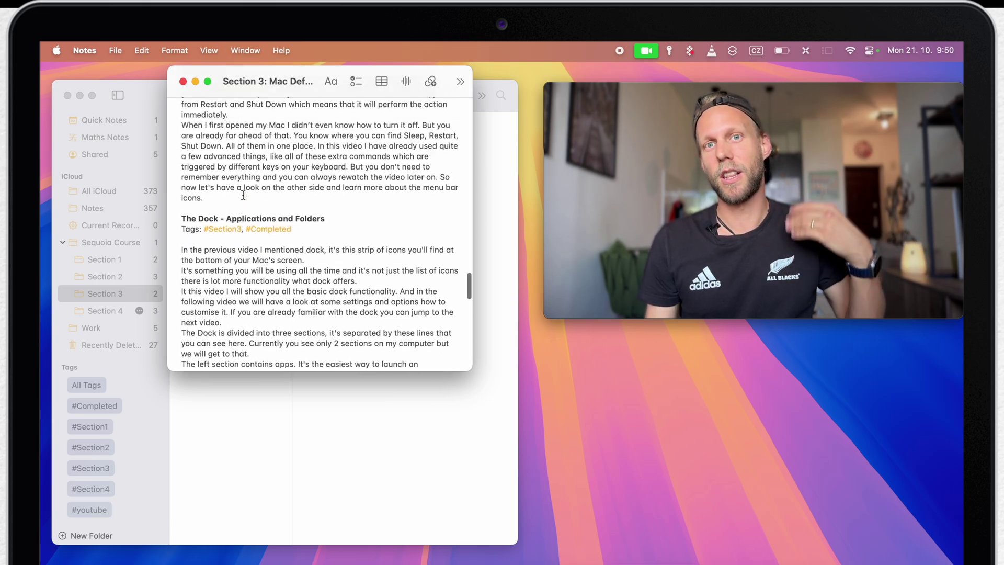
{"action": "scroll", "coordinate": [236, 270], "scroll_direction": "up", "scroll_amount": 10}
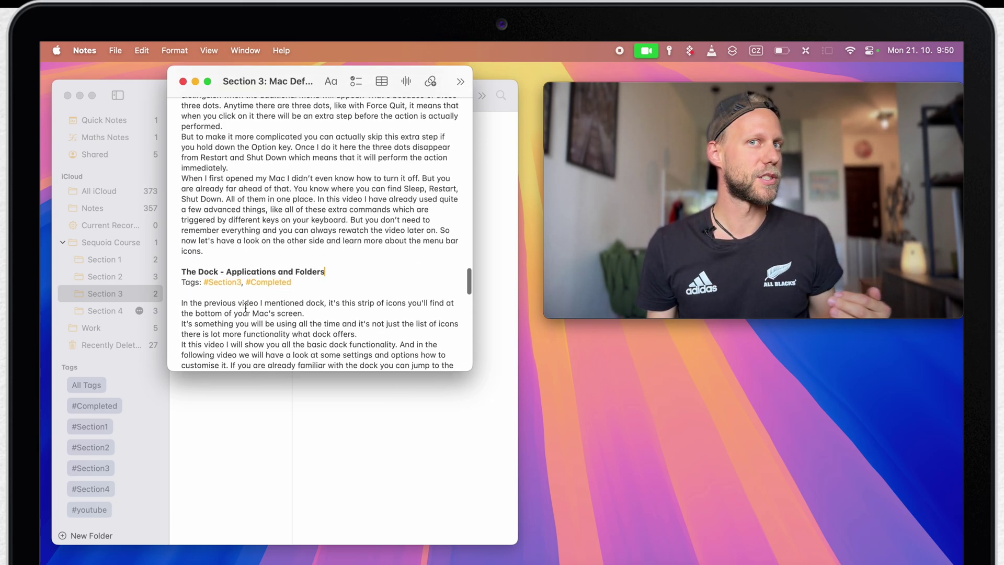
- Close the separate Section 3 window and open the merged note in the main window
{"action": "left_click", "coordinate": [183, 81]}
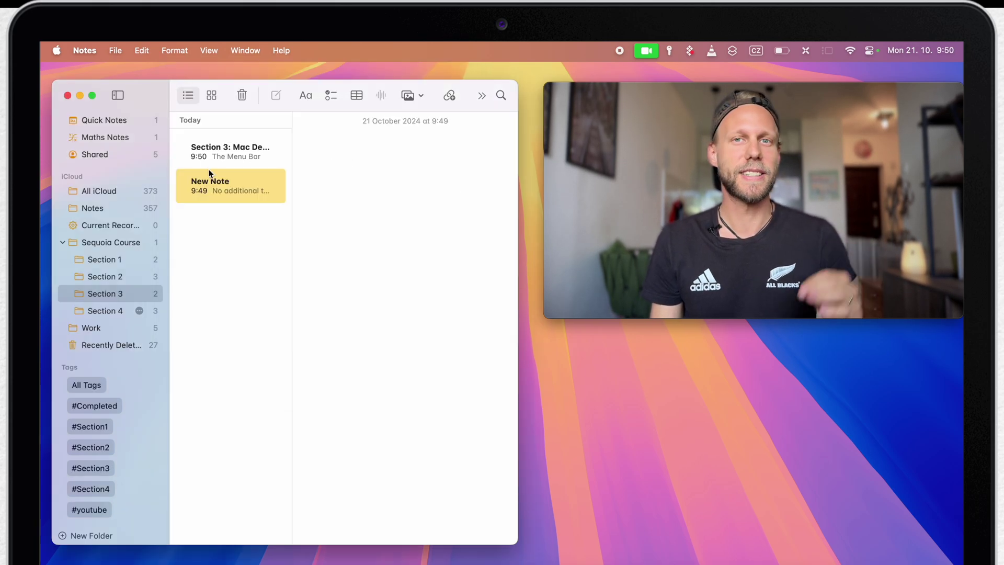
{"action": "left_click", "coordinate": [224, 155]}
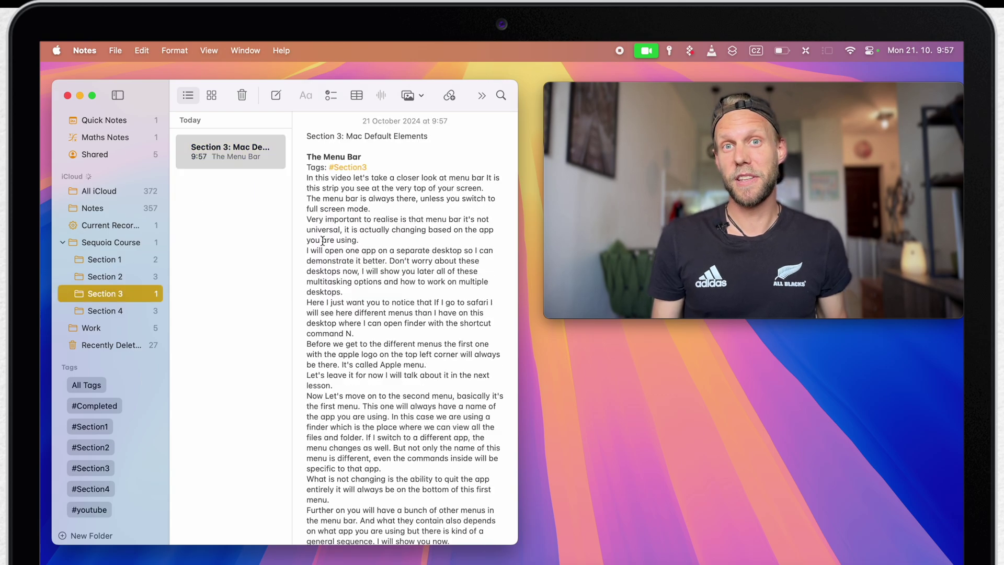
{"action": "scroll", "coordinate": [323, 241], "scroll_direction": "down", "scroll_amount": 15}
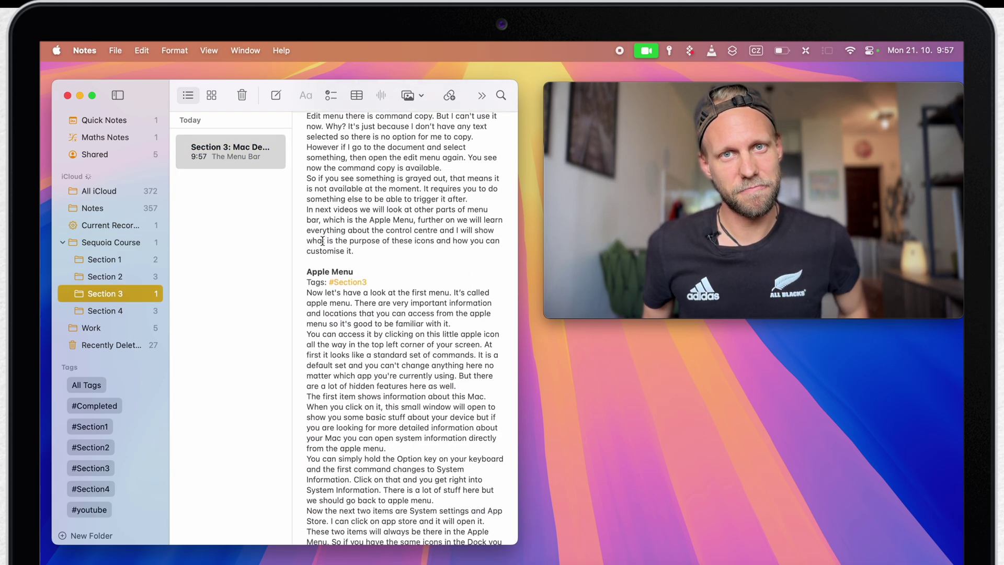
{"action": "scroll", "coordinate": [322, 241], "scroll_direction": "down", "scroll_amount": 15}
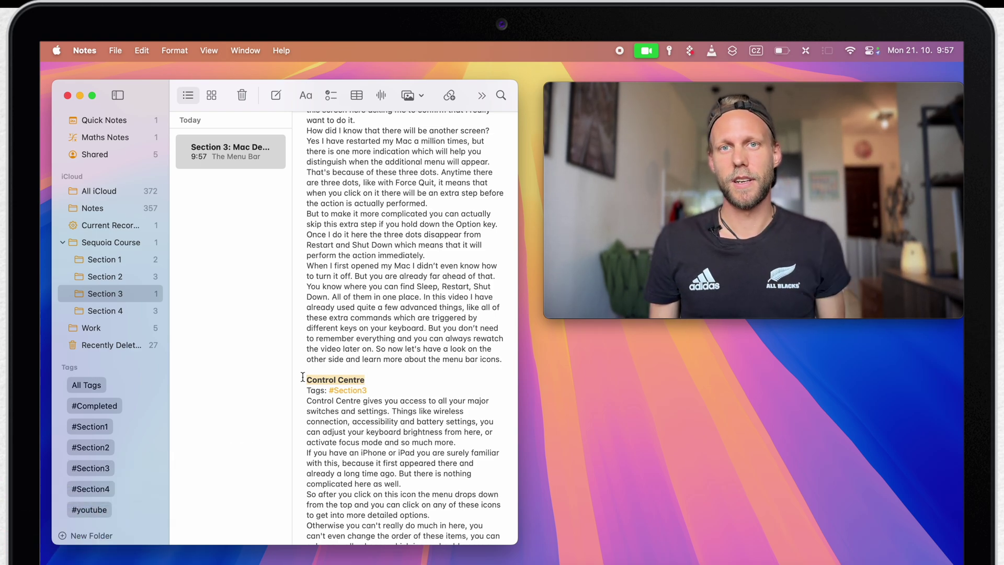
- Style Control Centre as a Title and Apple Menu and The Menu Bar as Headings
{"action": "left_click", "coordinate": [305, 95]}
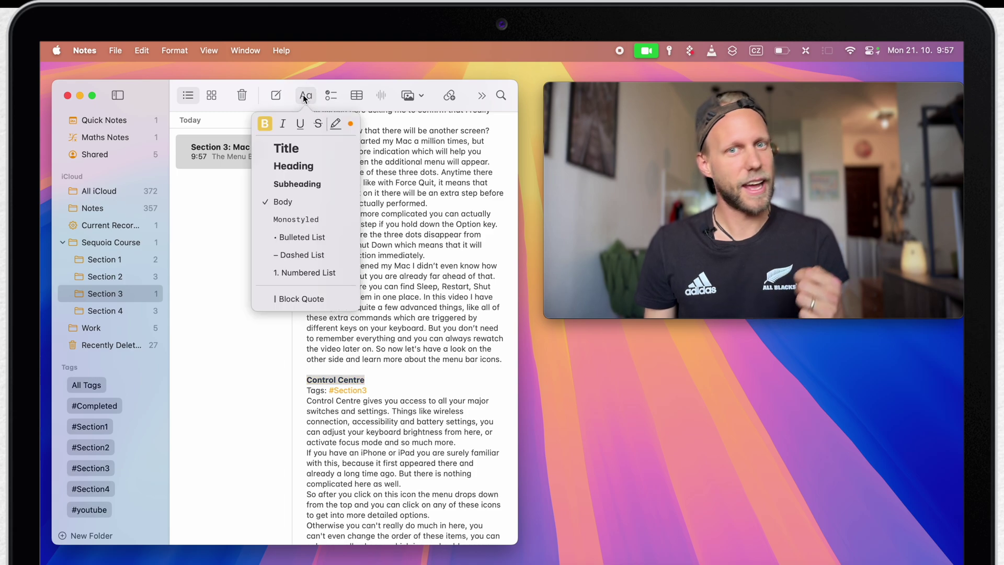
{"action": "left_click", "coordinate": [289, 155]}
{"action": "scroll", "coordinate": [369, 244], "scroll_direction": "up", "scroll_amount": 15}
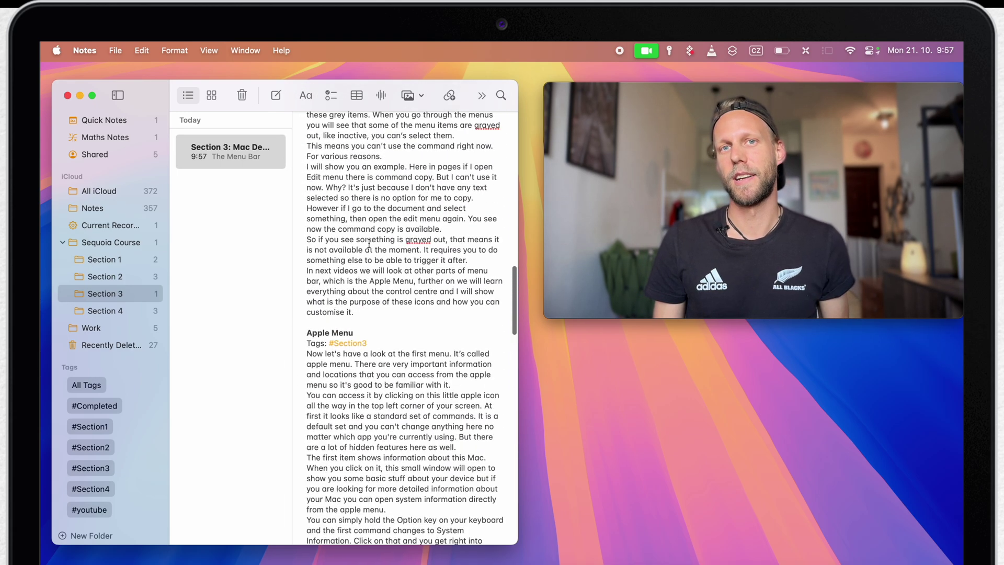
{"action": "left_click", "coordinate": [310, 96]}
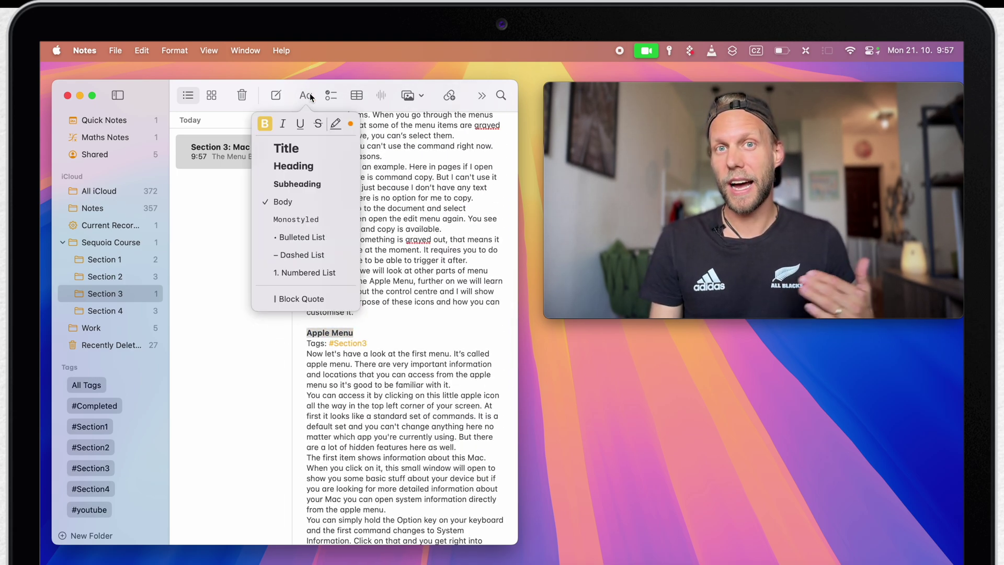
{"action": "left_click", "coordinate": [301, 165]}
{"action": "scroll", "coordinate": [405, 314], "scroll_direction": "up", "scroll_amount": 15}
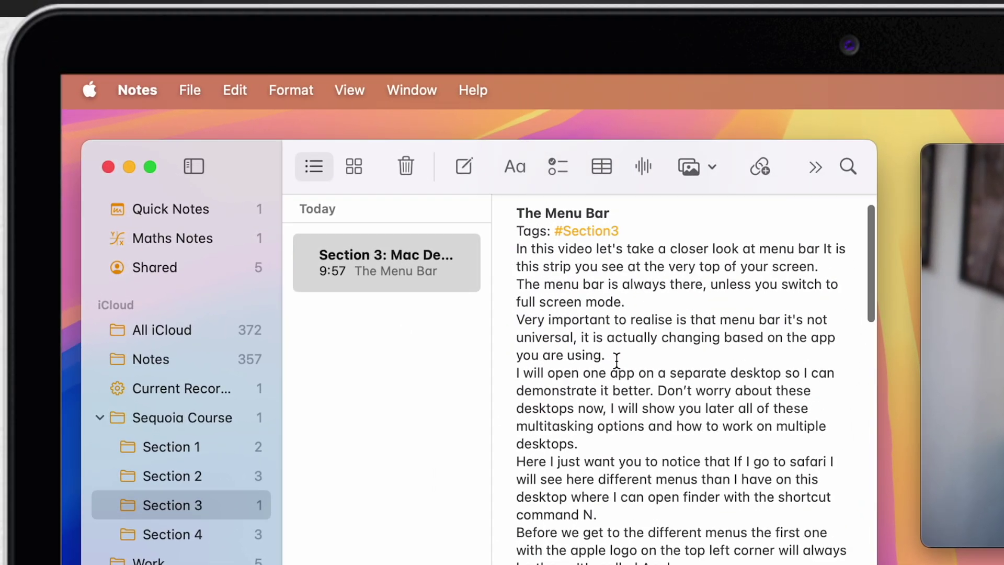
{"action": "scroll", "coordinate": [617, 360], "scroll_direction": "up", "scroll_amount": 3}
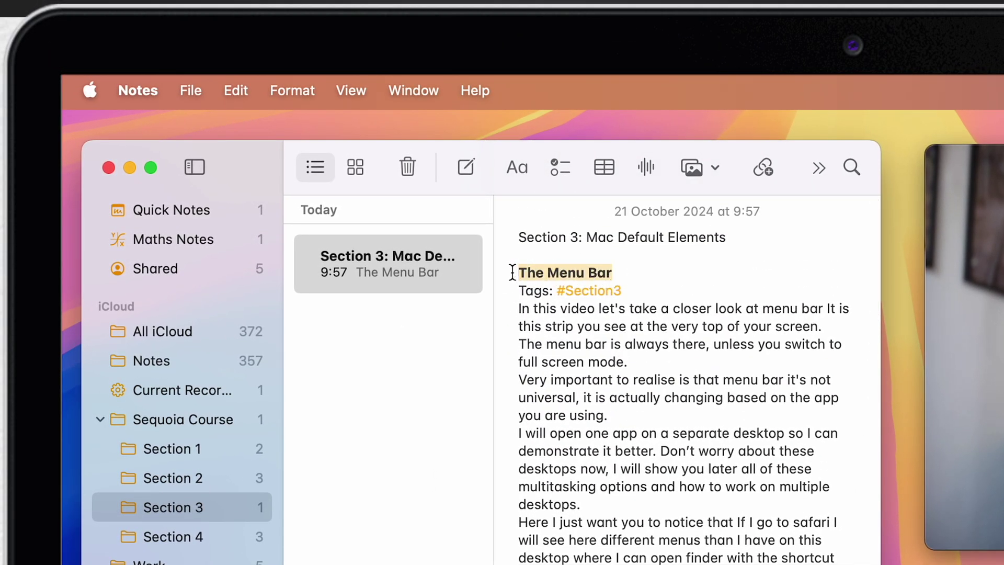
{"action": "left_click", "coordinate": [518, 166]}
{"action": "left_click", "coordinate": [491, 284]}
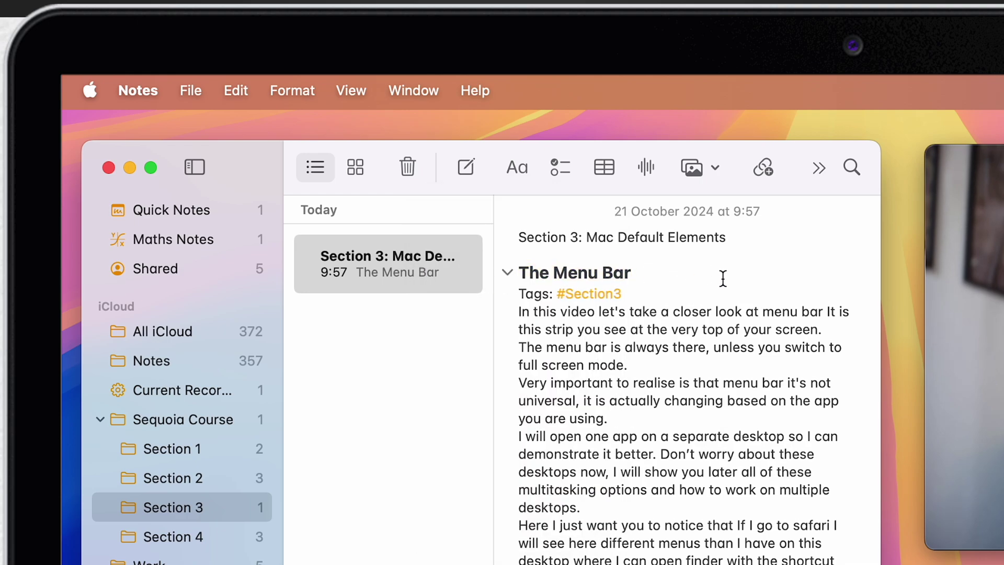
- Collapse The Menu Bar, Apple Menu, Control Centre and The Dock sections
{"action": "left_click", "coordinate": [507, 272]}
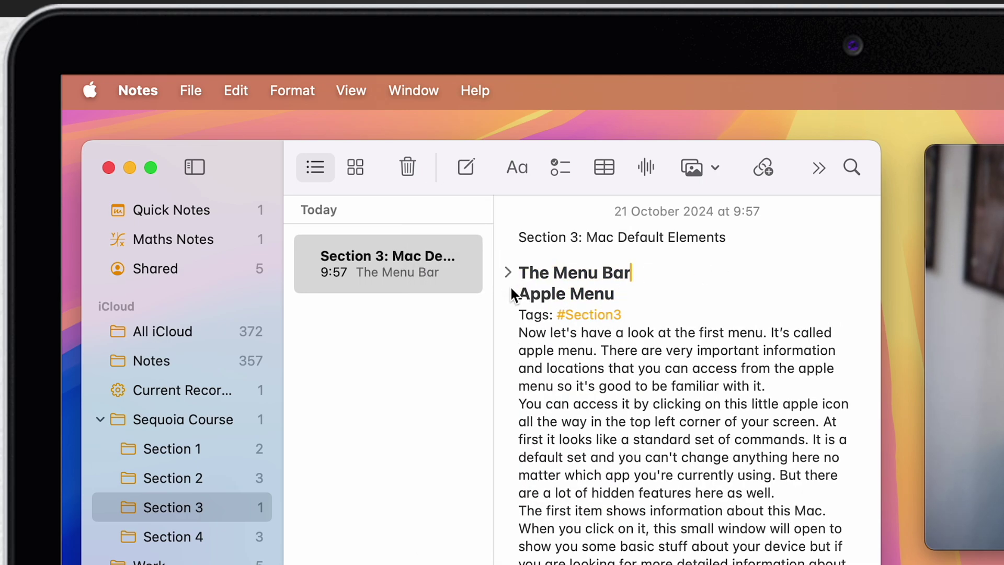
{"action": "left_click", "coordinate": [507, 293]}
{"action": "left_click", "coordinate": [507, 314]}
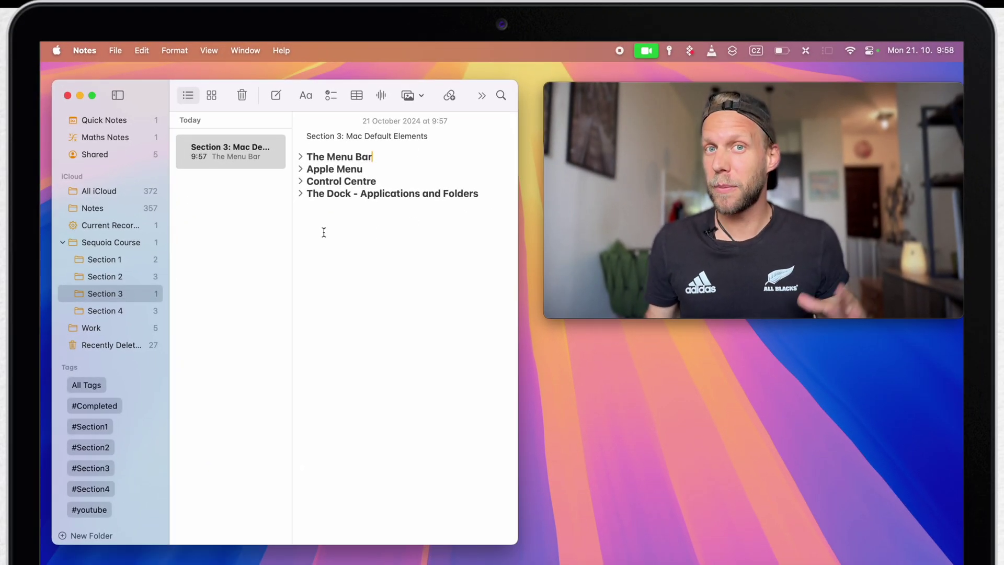
{"action": "left_click", "coordinate": [301, 197]}
{"action": "left_click", "coordinate": [302, 196]}
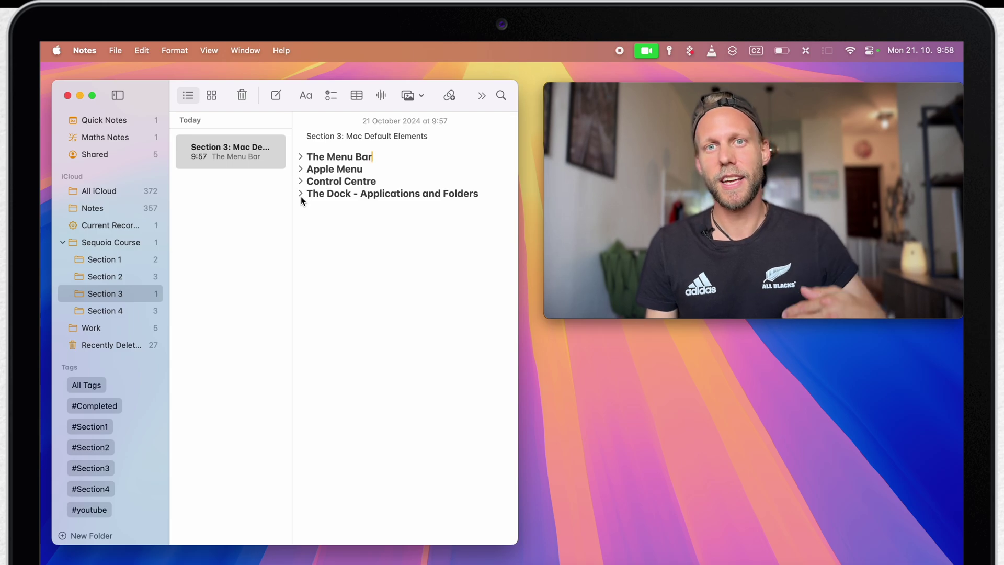
{"action": "left_click", "coordinate": [105, 264]}
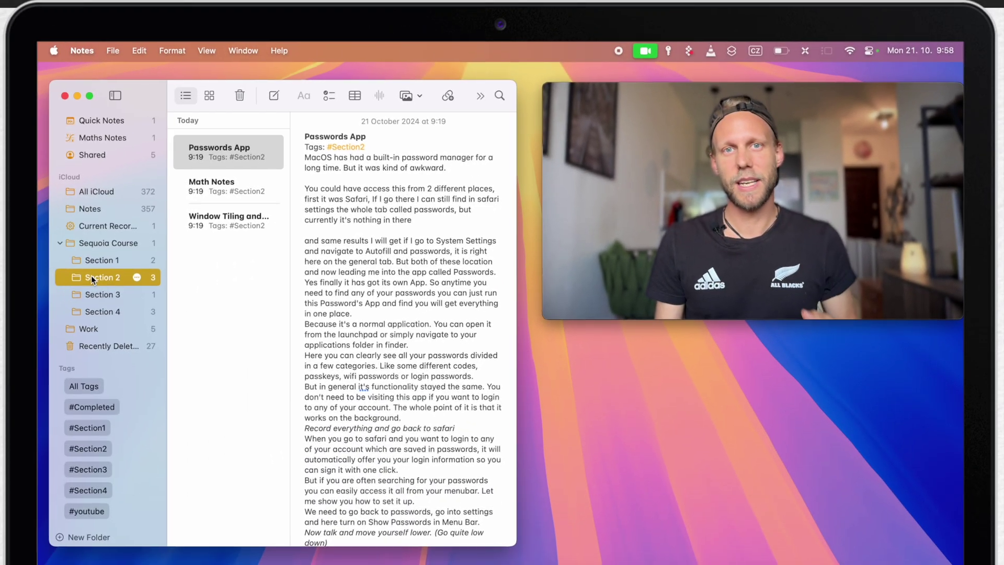
- Make a tiny edit to Window Tiling and Arranging so it tops the list, then show Sort By options
{"action": "left_click", "coordinate": [211, 223]}
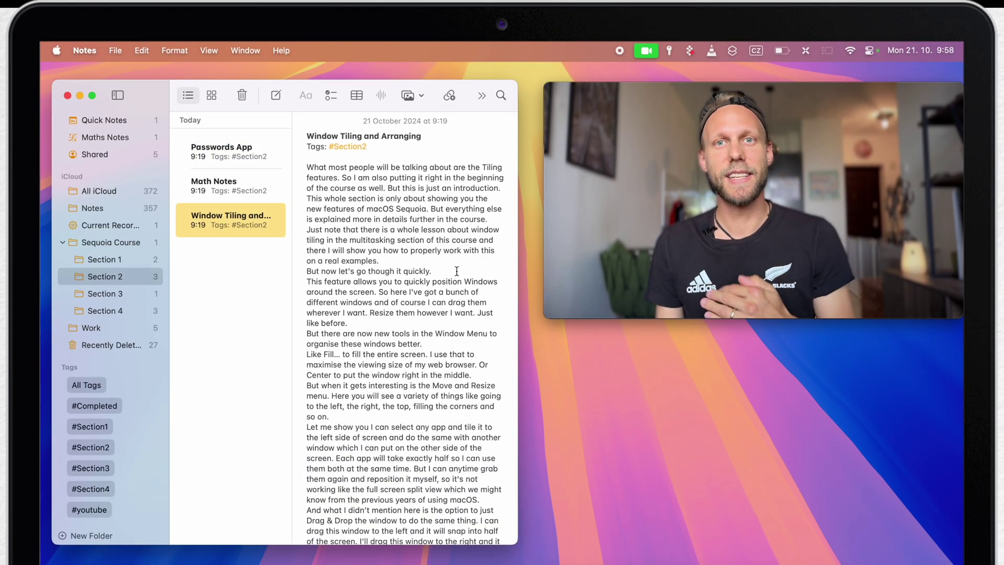
{"action": "left_click", "coordinate": [347, 312]}
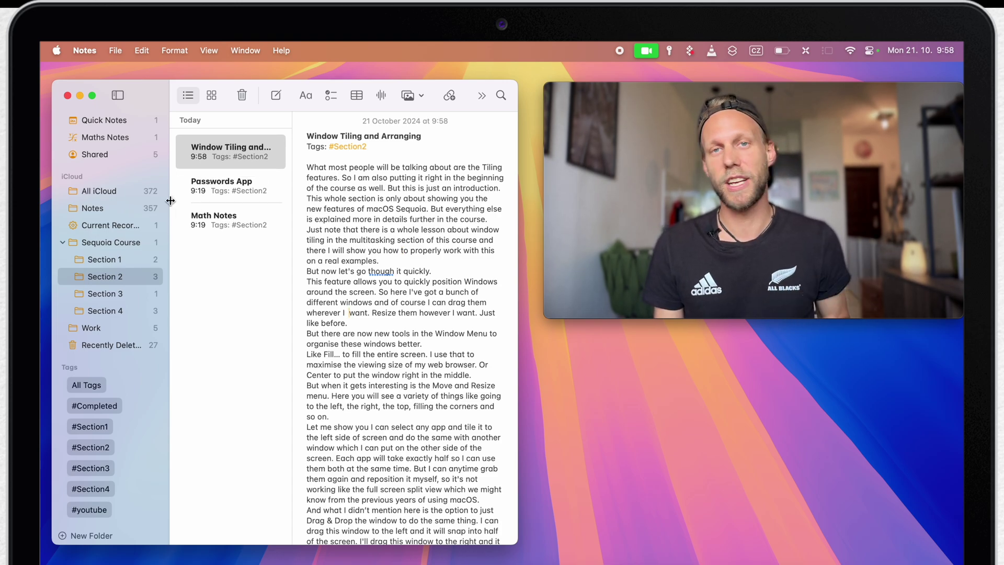
{"action": "left_click", "coordinate": [244, 136]}
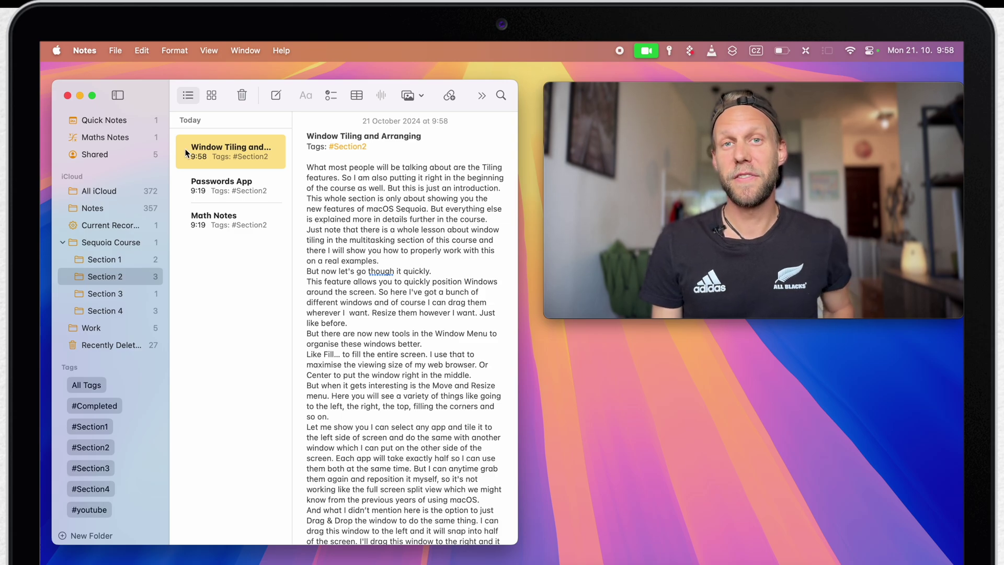
{"action": "left_click", "coordinate": [209, 51]}
{"action": "mouse_move", "coordinate": [289, 129]}
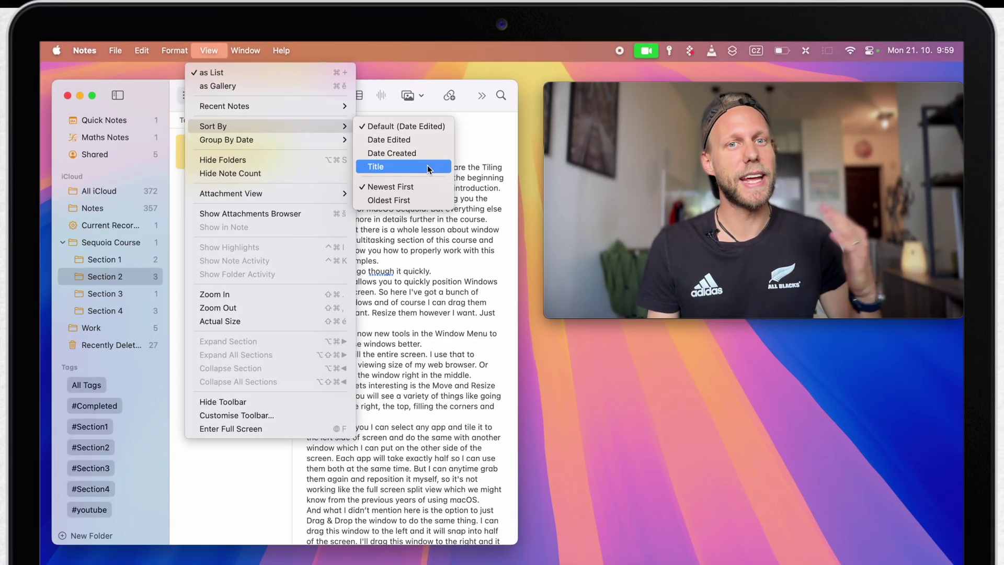
- Sort the Section 2 notes by Date Created, then return to editing the Window Tiling note
{"action": "left_click", "coordinate": [404, 155]}
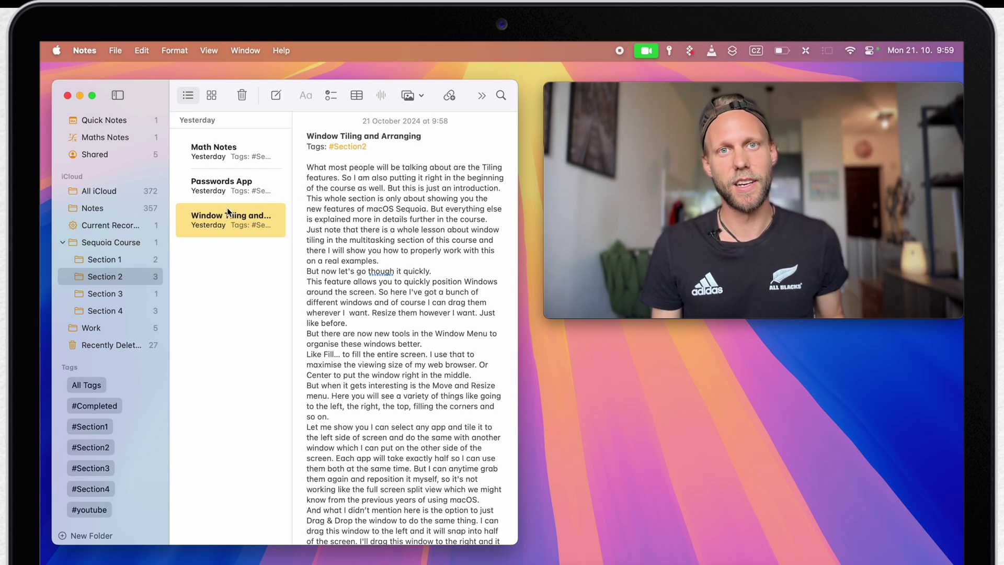
{"action": "left_click", "coordinate": [315, 160]}
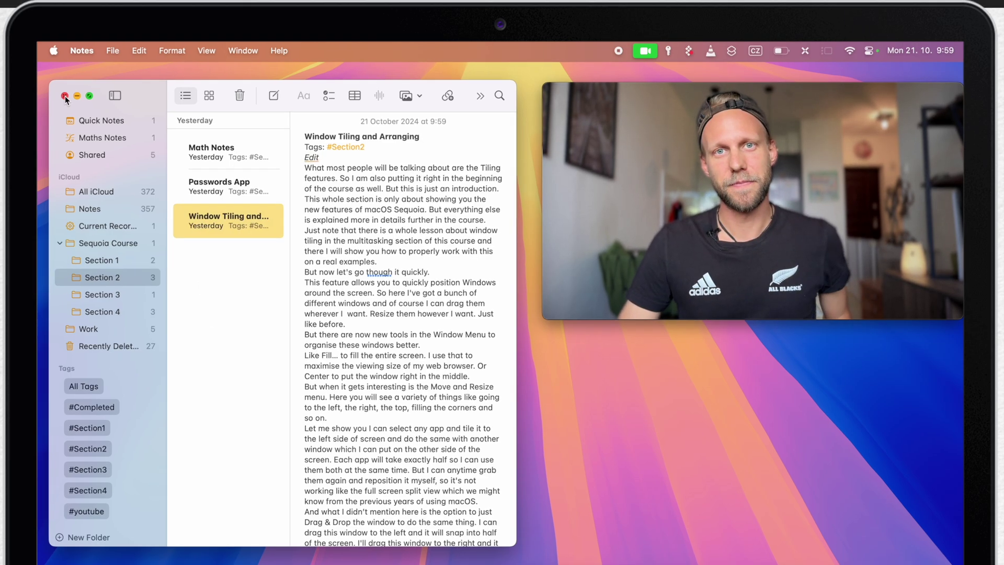
- Close the Apple Notes window with its red close button
{"action": "left_click", "coordinate": [65, 96]}
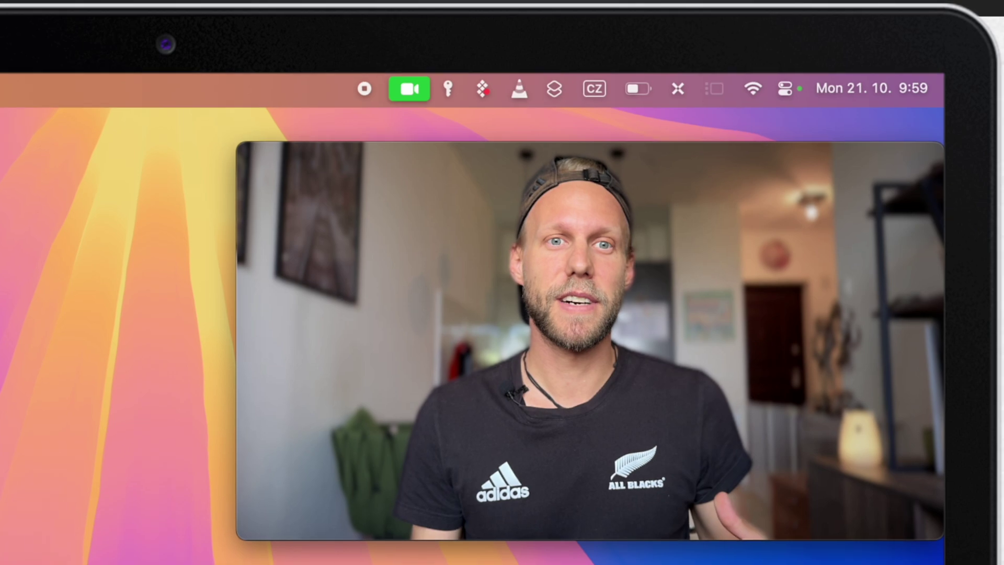